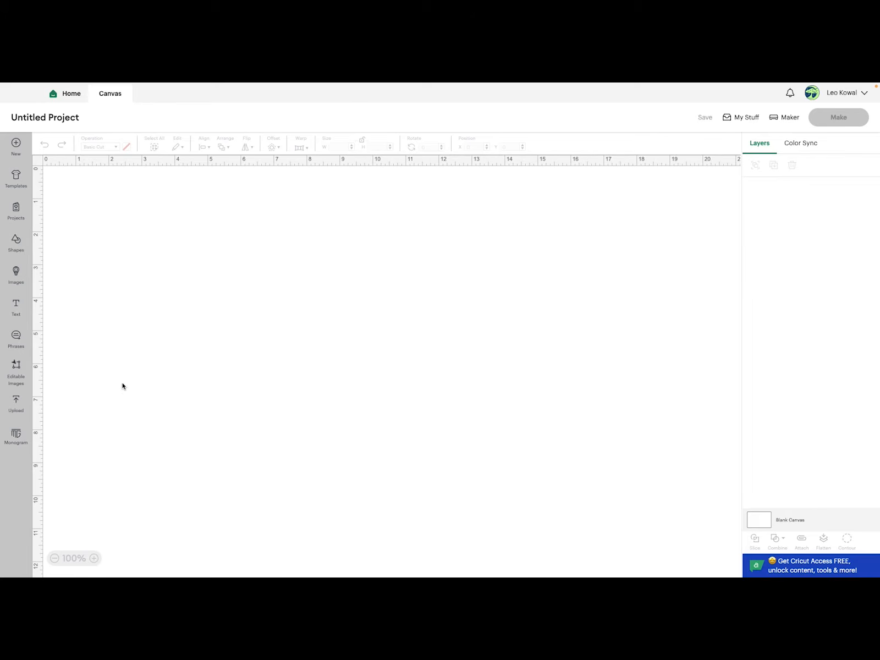
- Upload the file "### Instructions.svg" from the SVG > Extras > Print to Cut folder to the image library
click(16, 405)
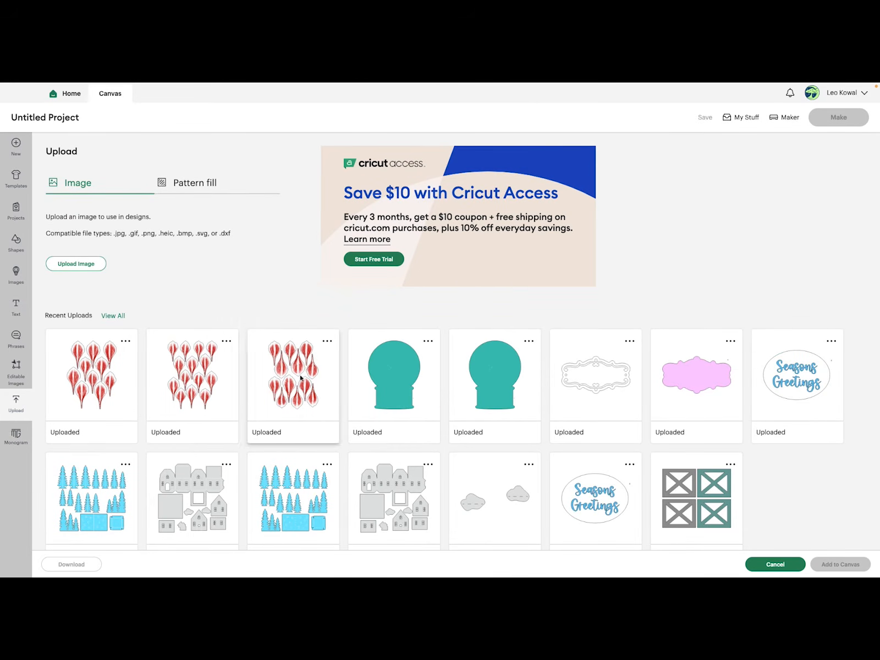
click(80, 265)
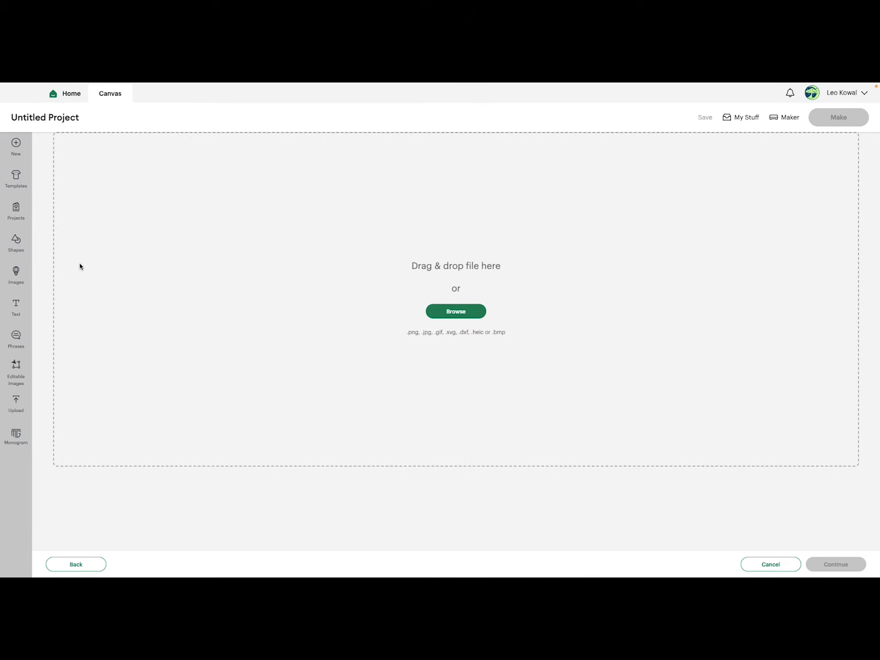
click(453, 311)
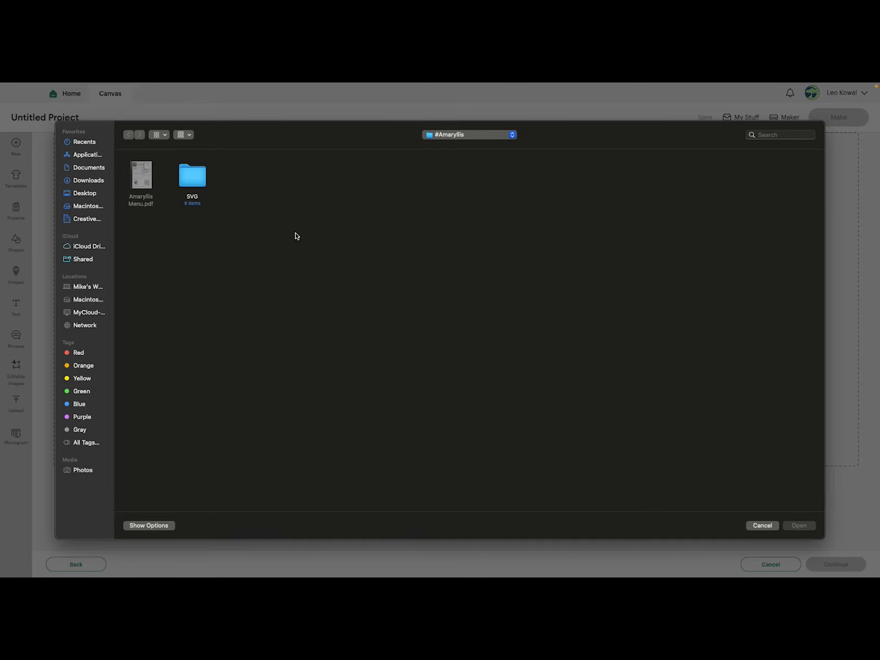
double_click(195, 178)
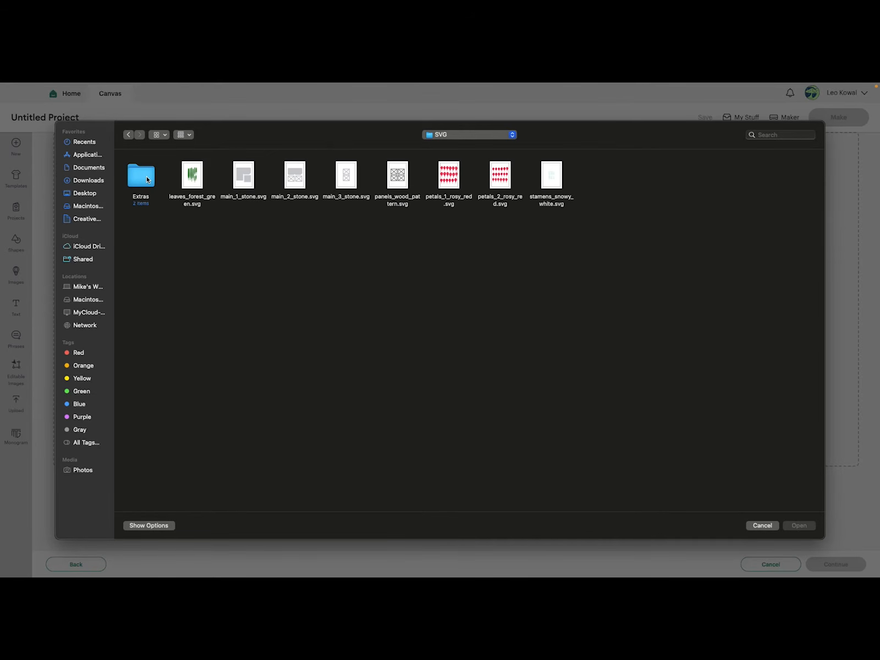
double_click(147, 179)
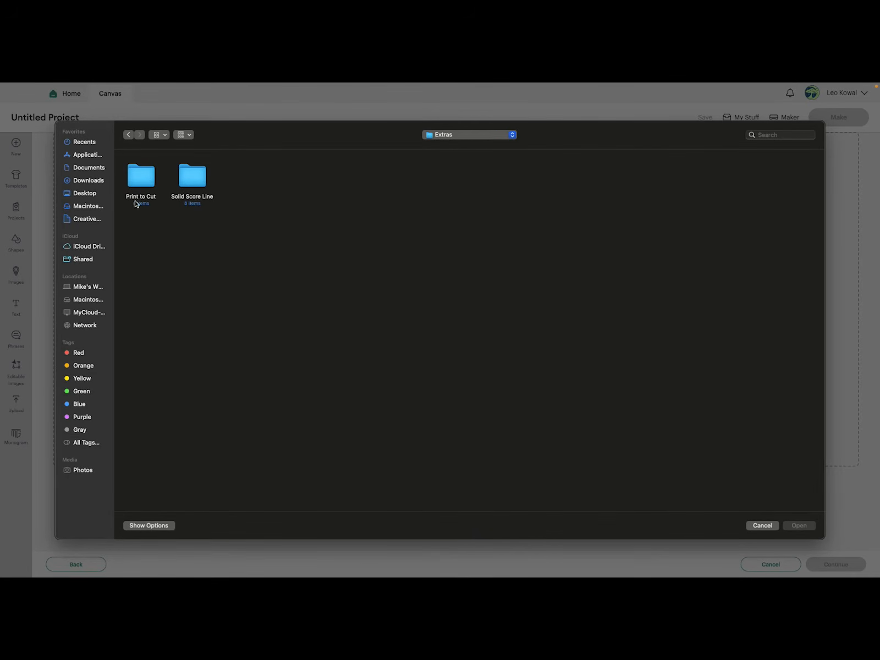
double_click(142, 181)
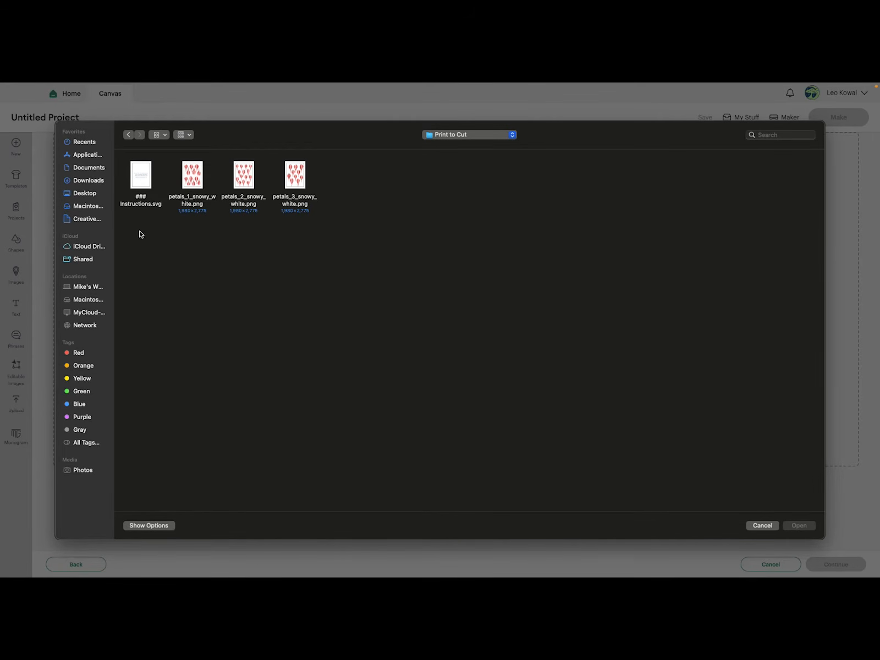
click(147, 182)
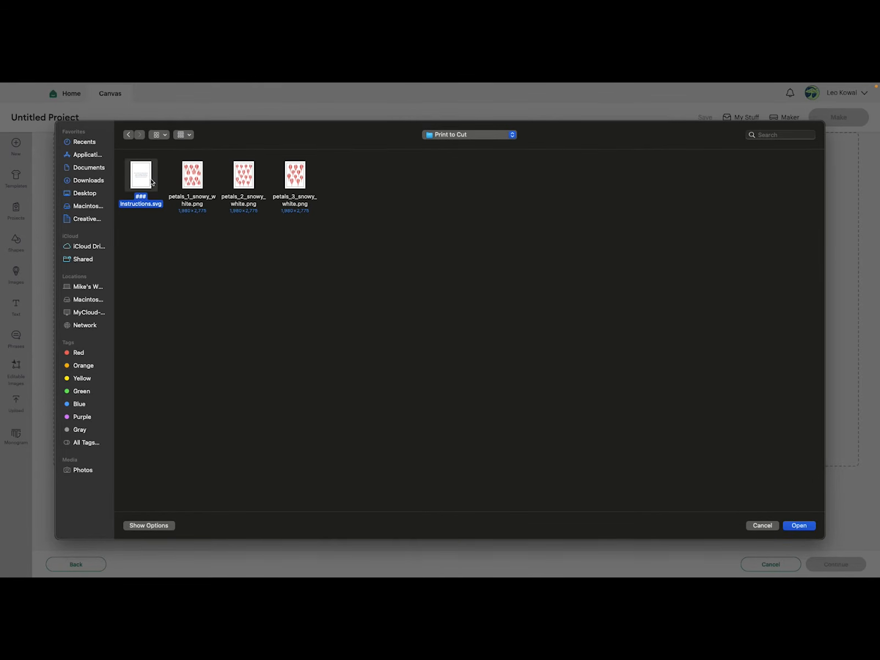
click(800, 526)
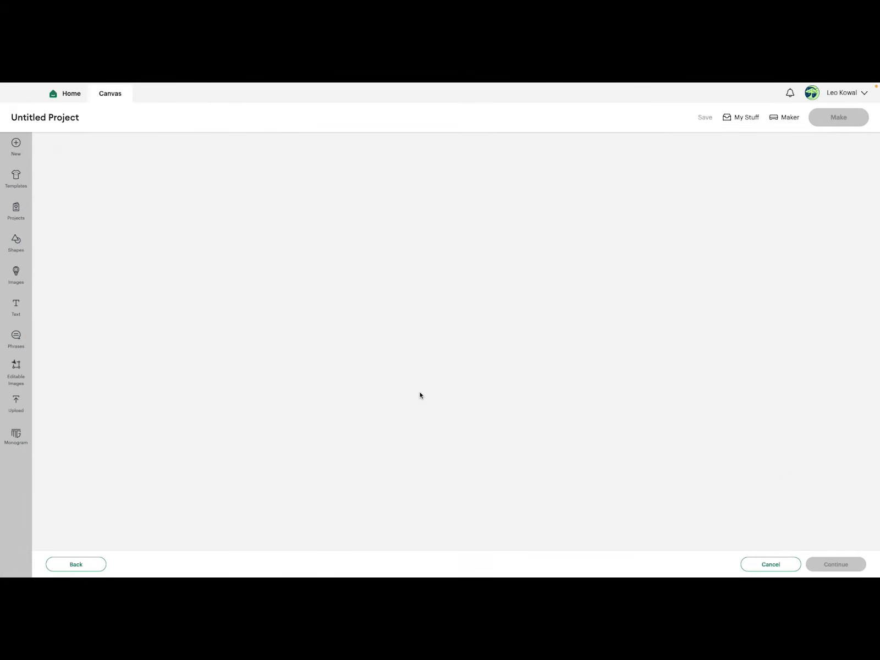
click(837, 565)
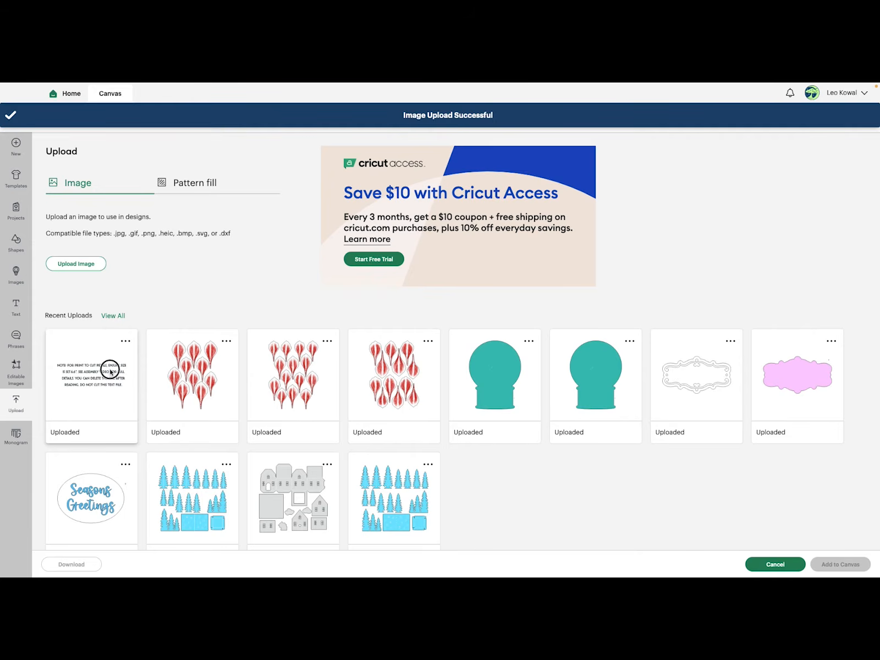
- Add the uploaded instructions image to the canvas, read its note, and delete it from the canvas
click(110, 367)
click(834, 571)
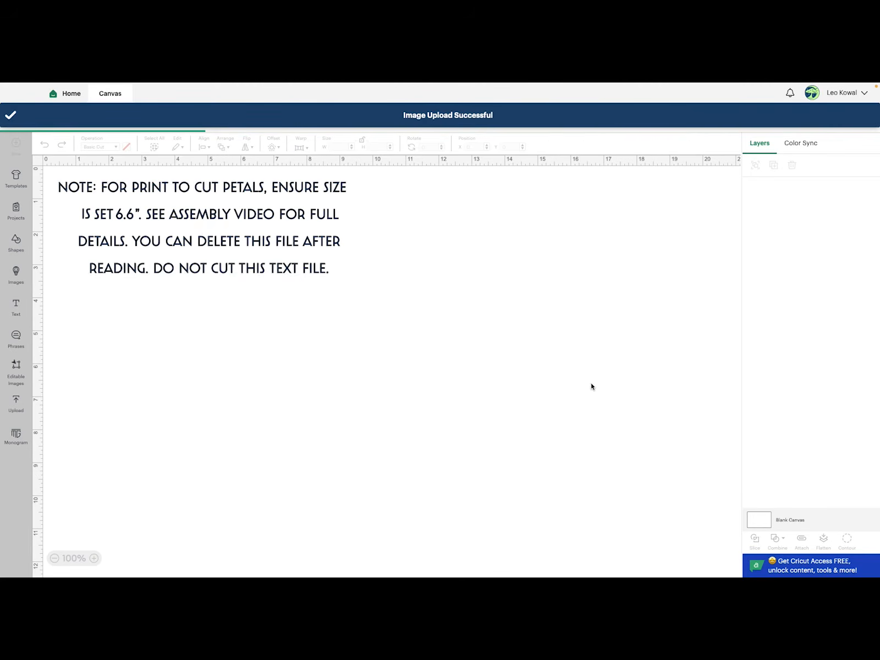
click(376, 351)
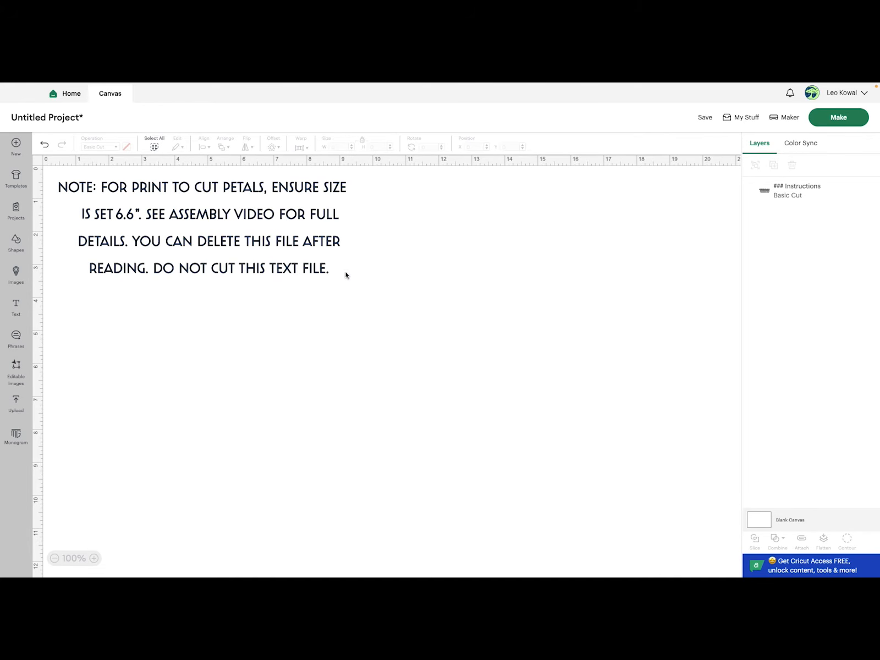
click(267, 271)
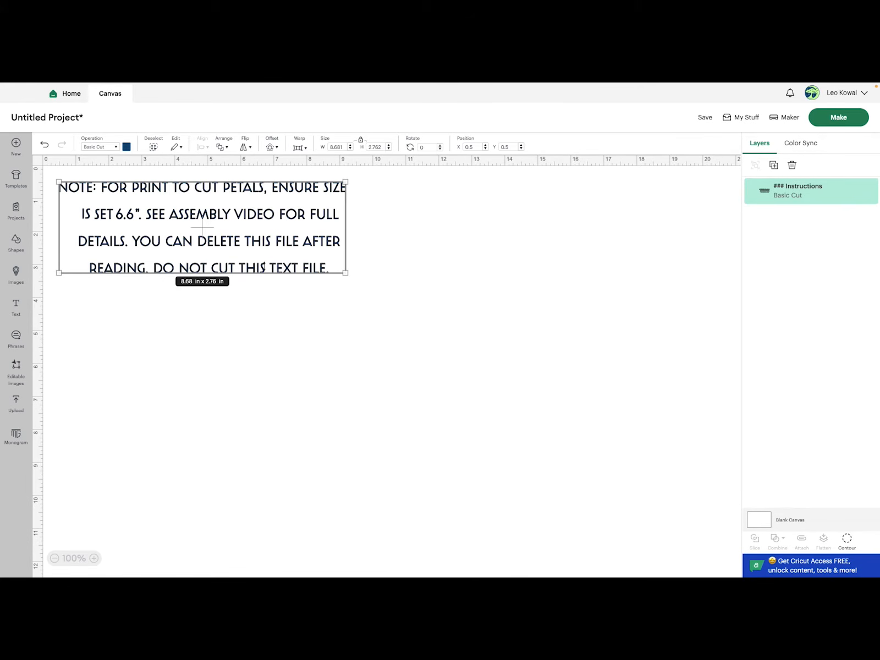
key(Delete)
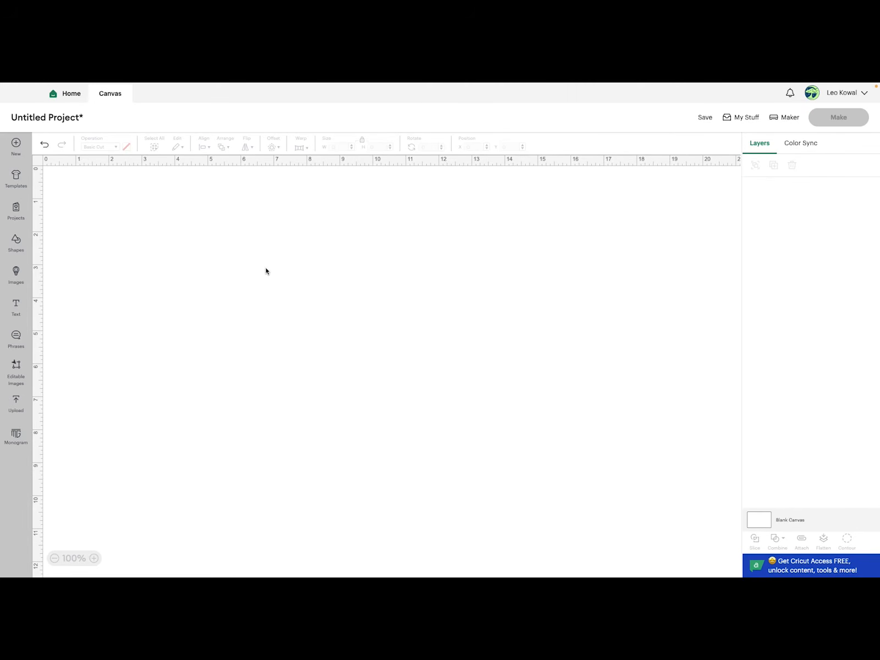
- Upload petals_1_snowy_white.png from the Print to Cut folder as a Complex image, keeping its background as is, with the Print Then Cut type
click(16, 403)
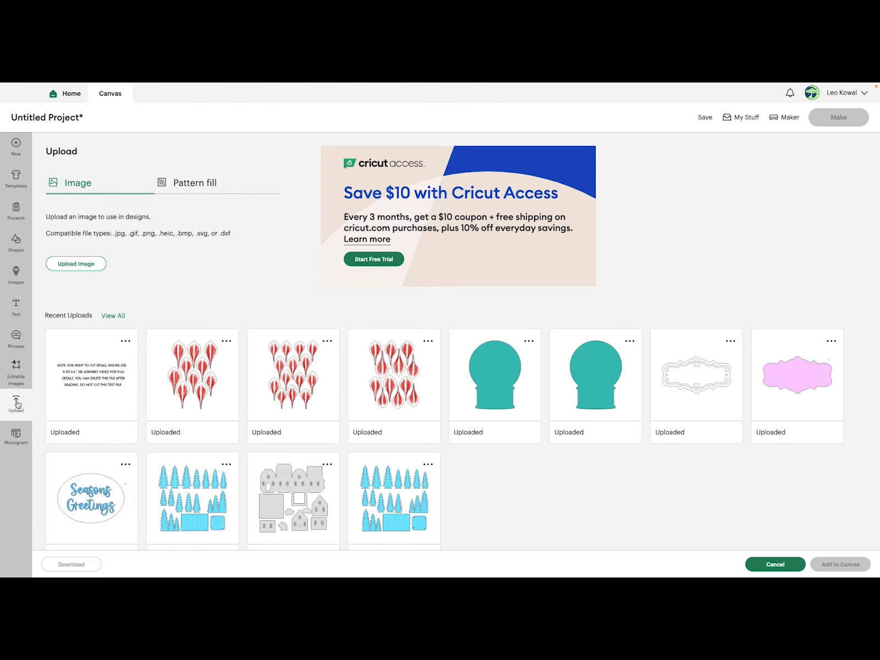
click(80, 265)
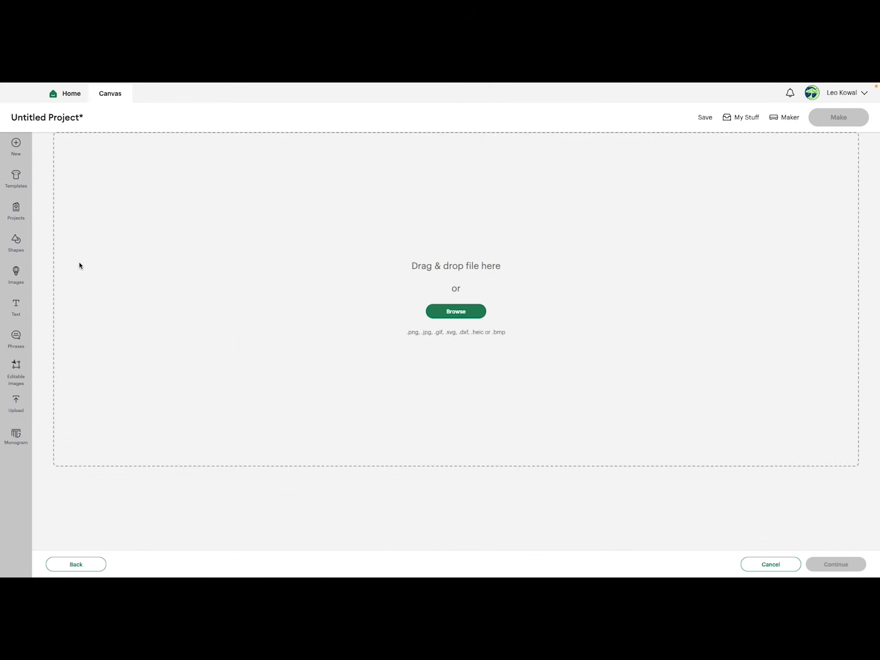
click(457, 312)
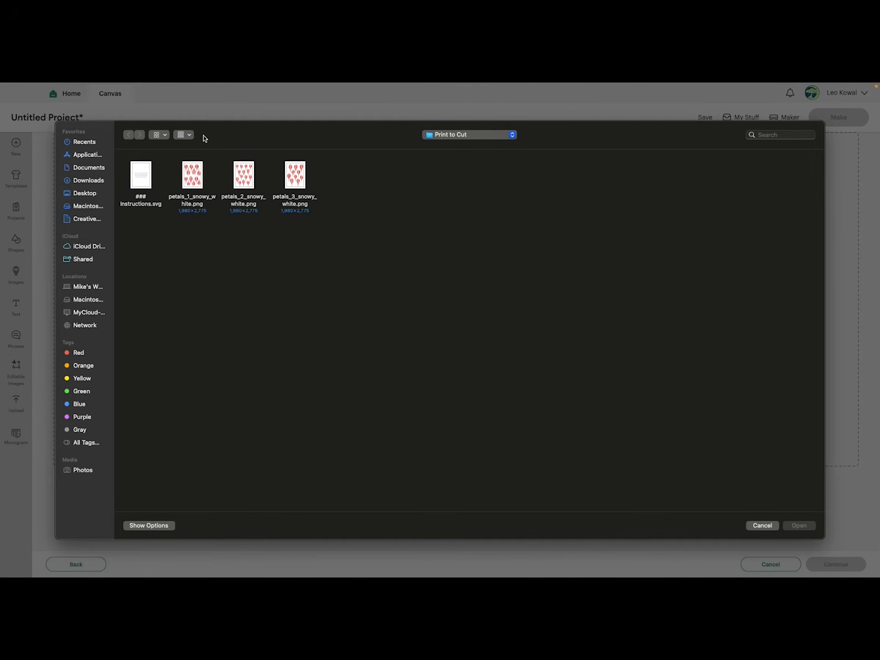
click(196, 177)
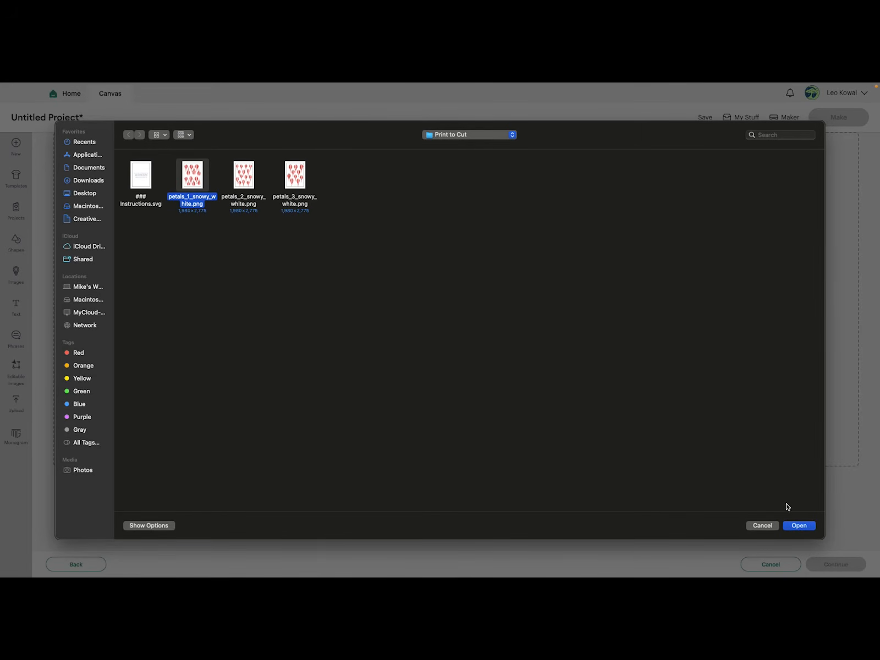
click(800, 526)
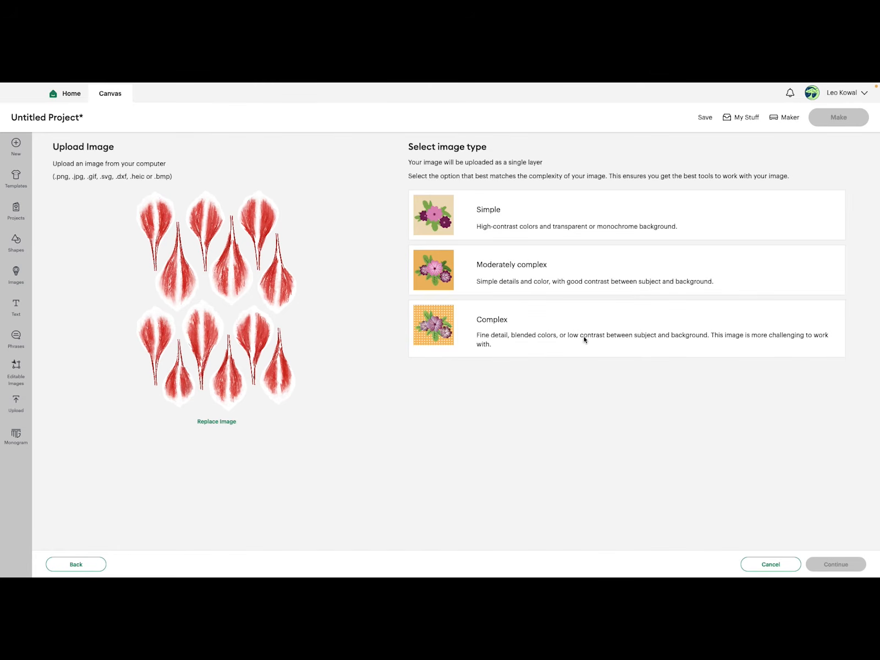
click(536, 328)
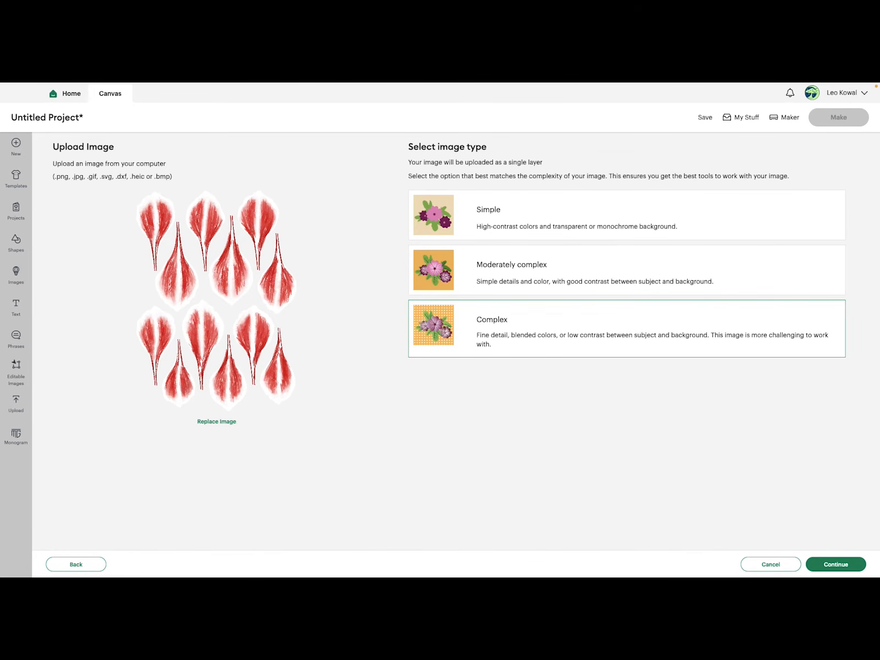
click(825, 563)
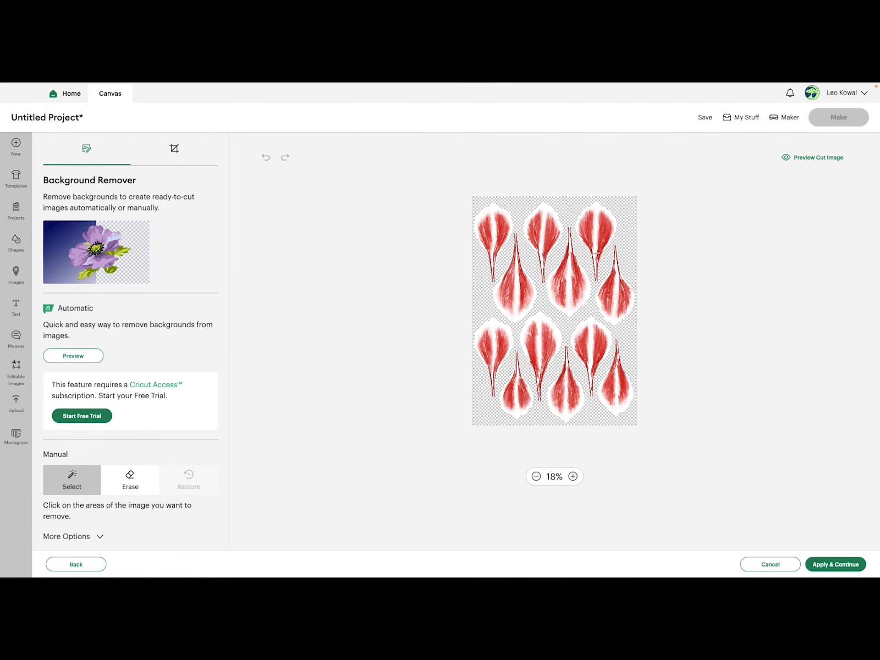
click(825, 564)
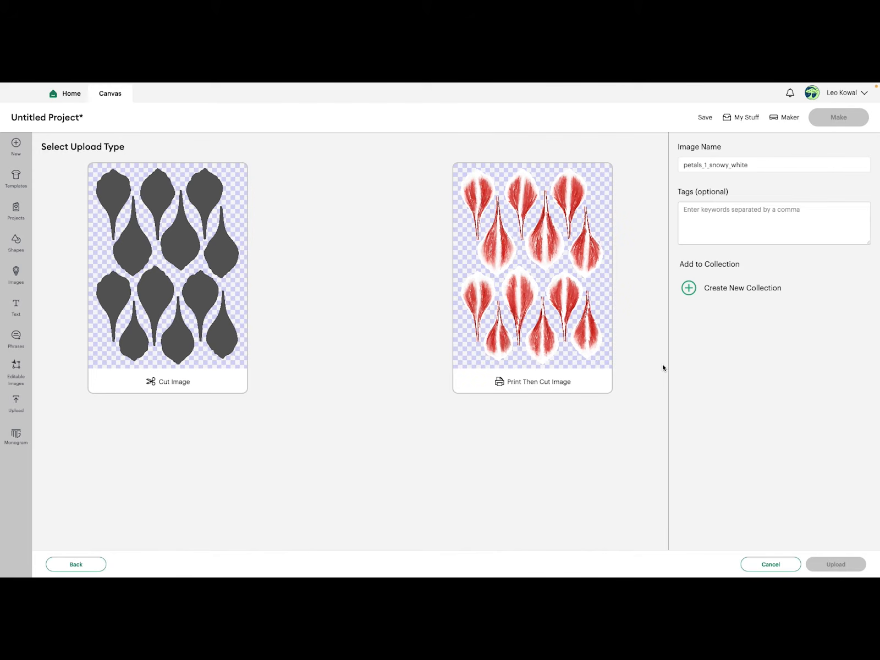
click(520, 263)
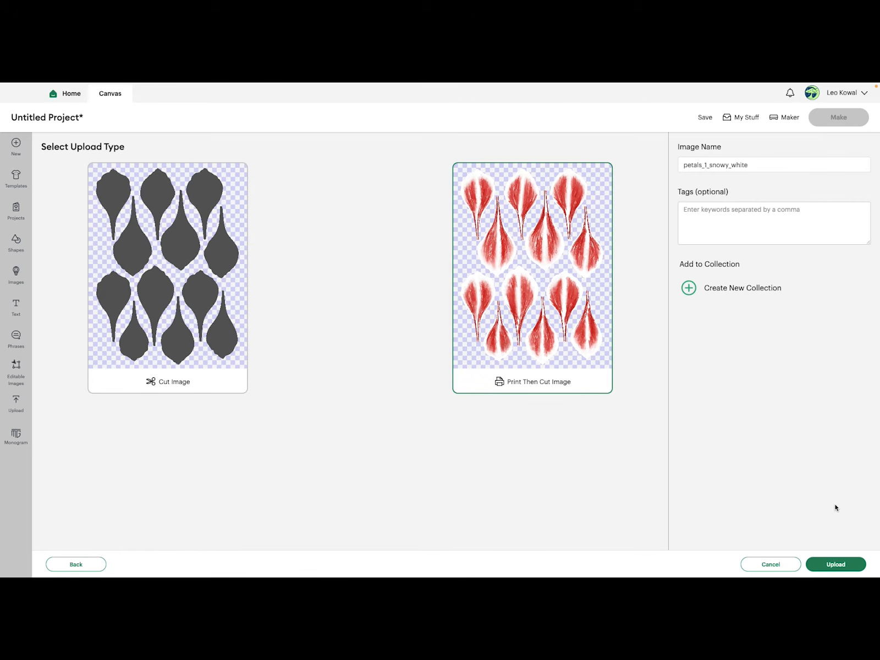
click(831, 563)
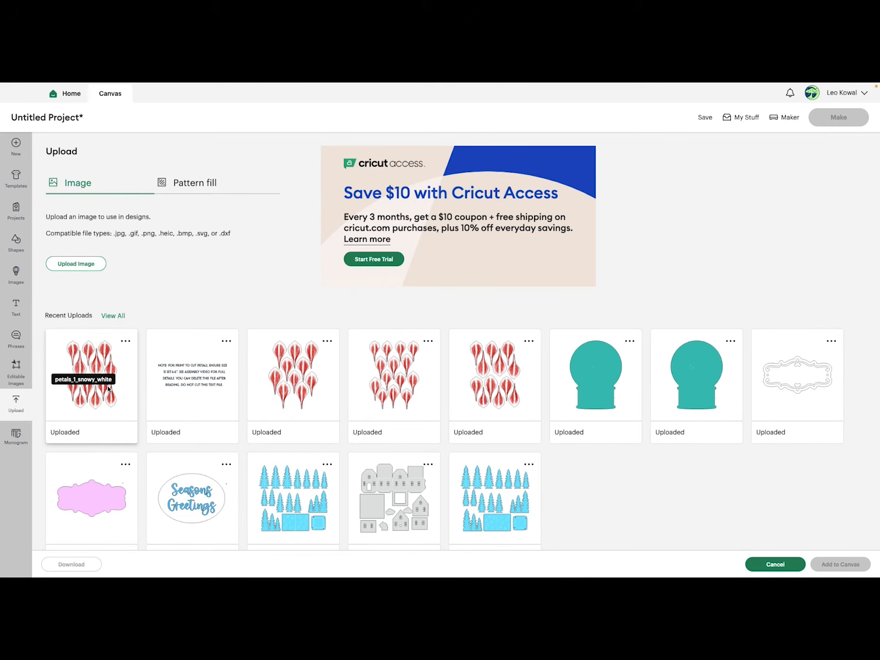
- Upload petals_2_snowy_white.png as a Complex image without background edits, using the Print Then Cut upload type
click(93, 265)
click(460, 316)
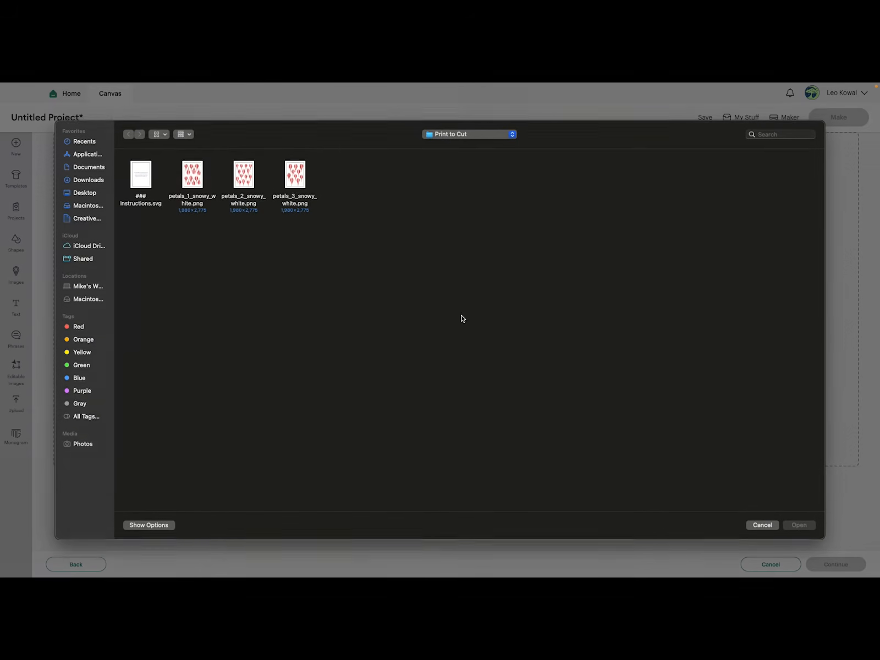
click(248, 174)
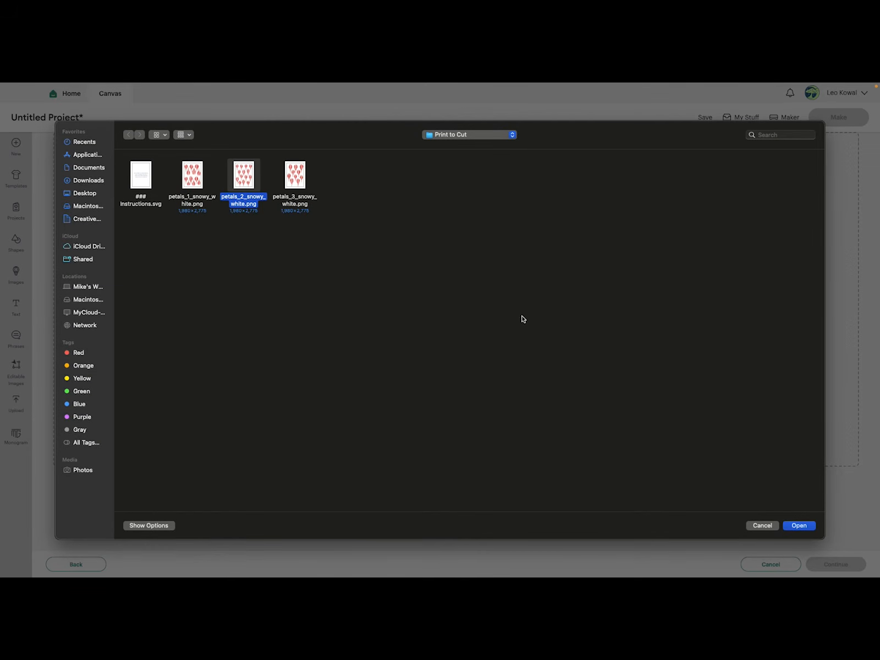
click(798, 525)
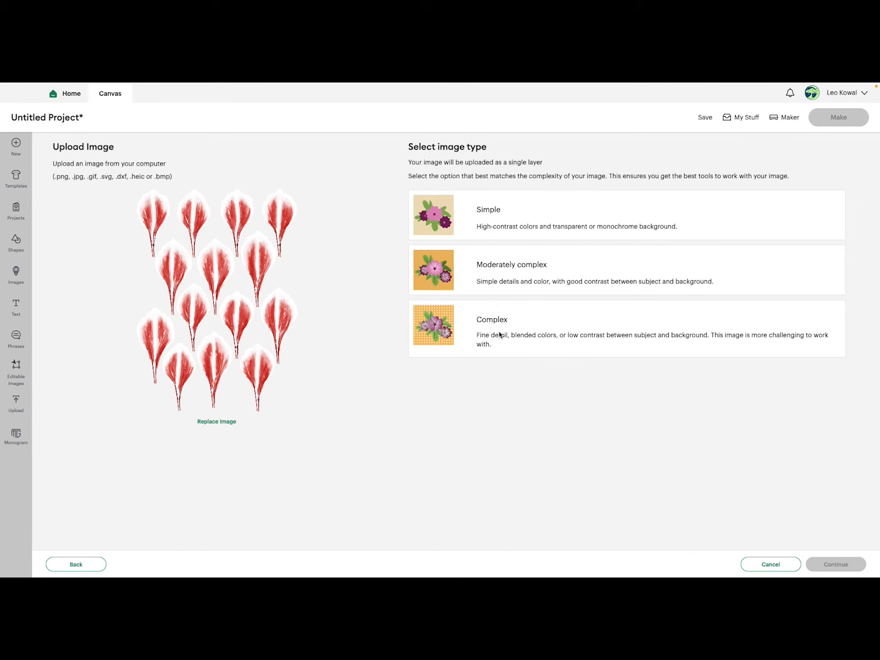
click(500, 334)
click(835, 565)
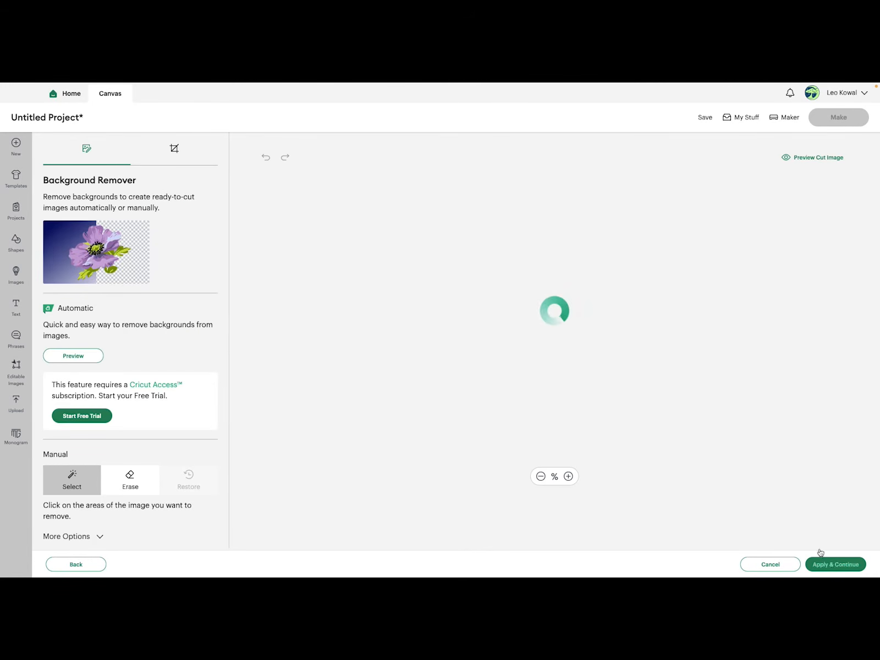
click(828, 564)
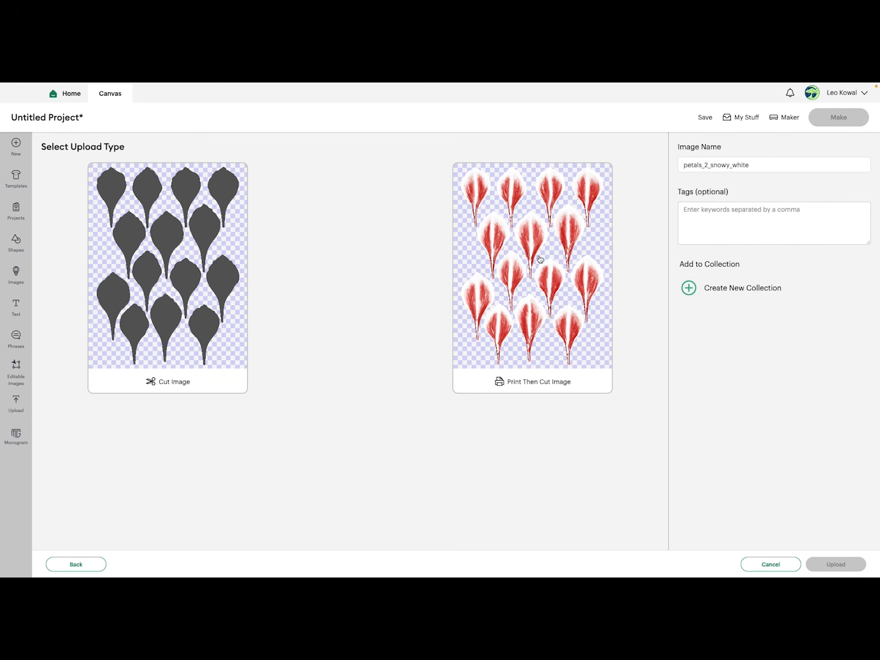
click(538, 298)
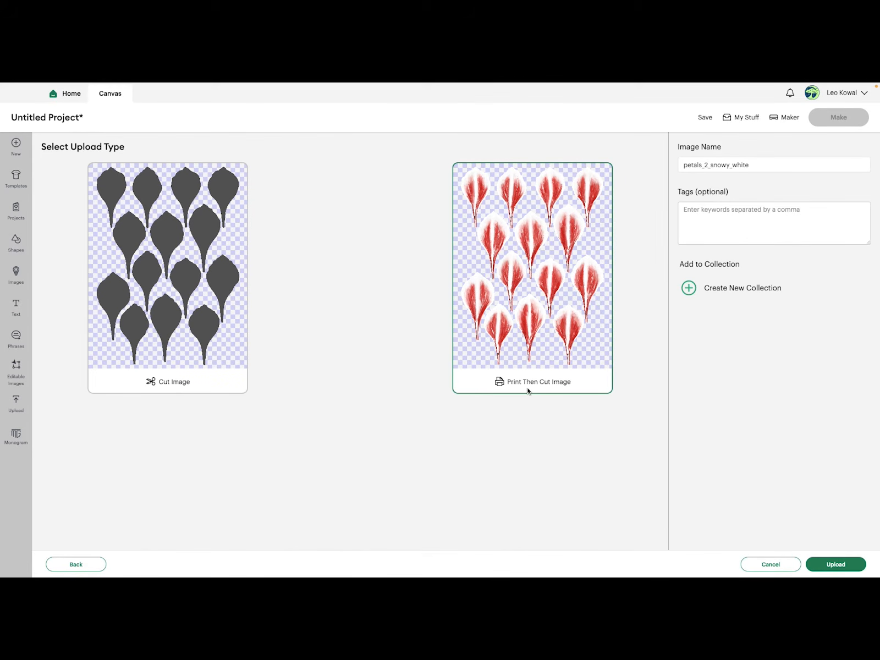
click(835, 564)
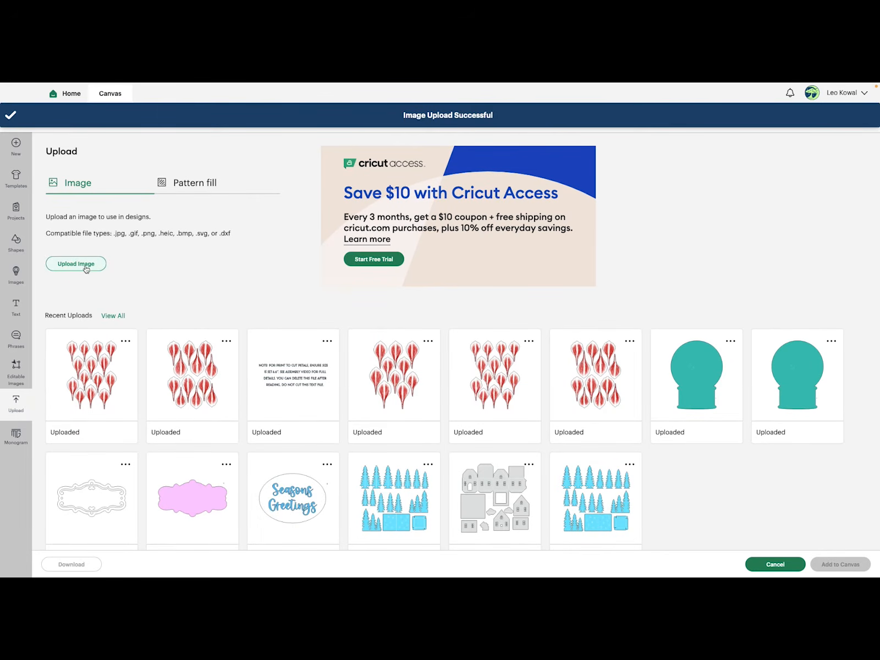
- Upload petals_3_snowy_white.png from the Print to Cut folder as a Complex image, leaving the background unedited, with the Print Then Cut type
click(86, 268)
click(454, 314)
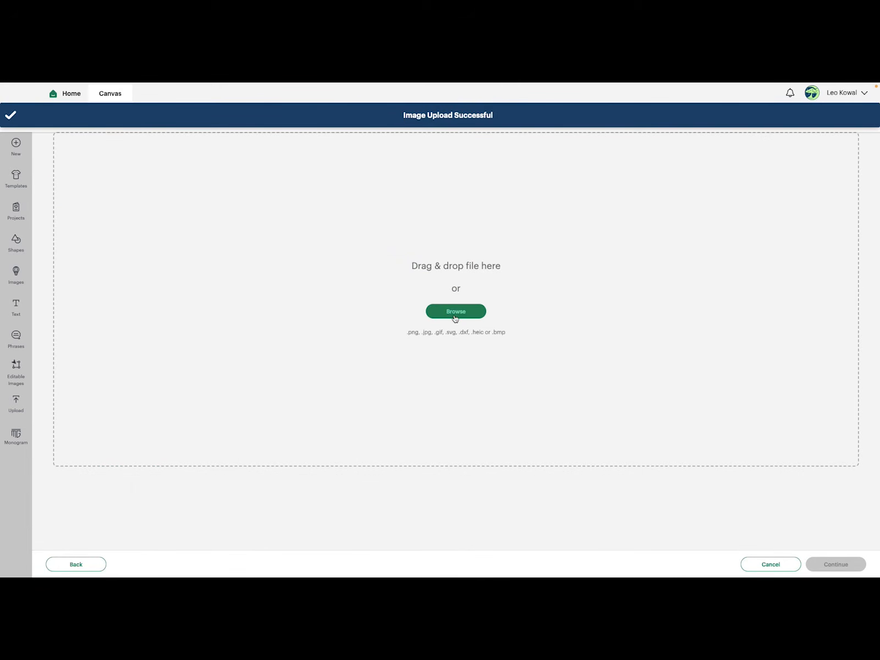
click(295, 177)
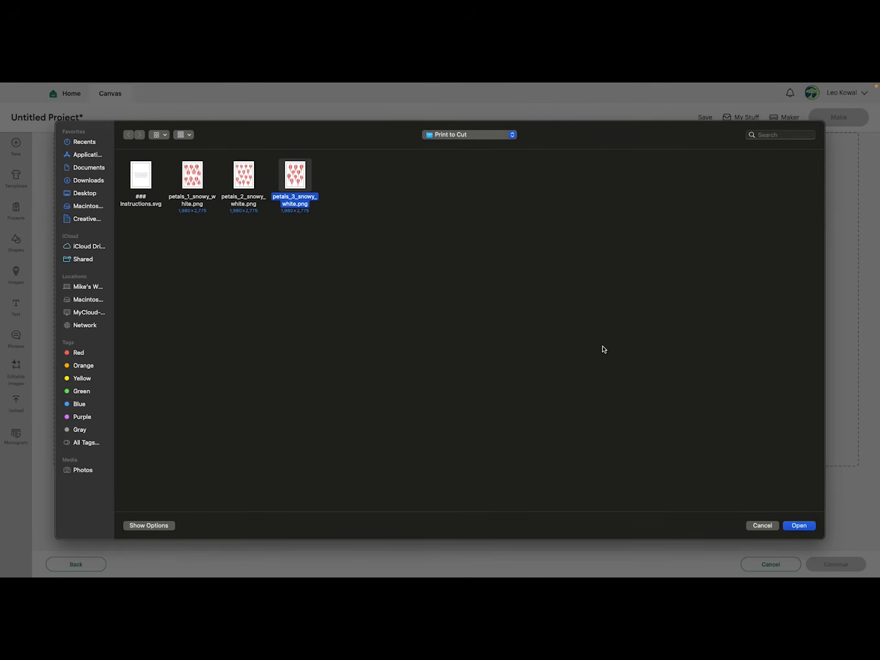
click(803, 527)
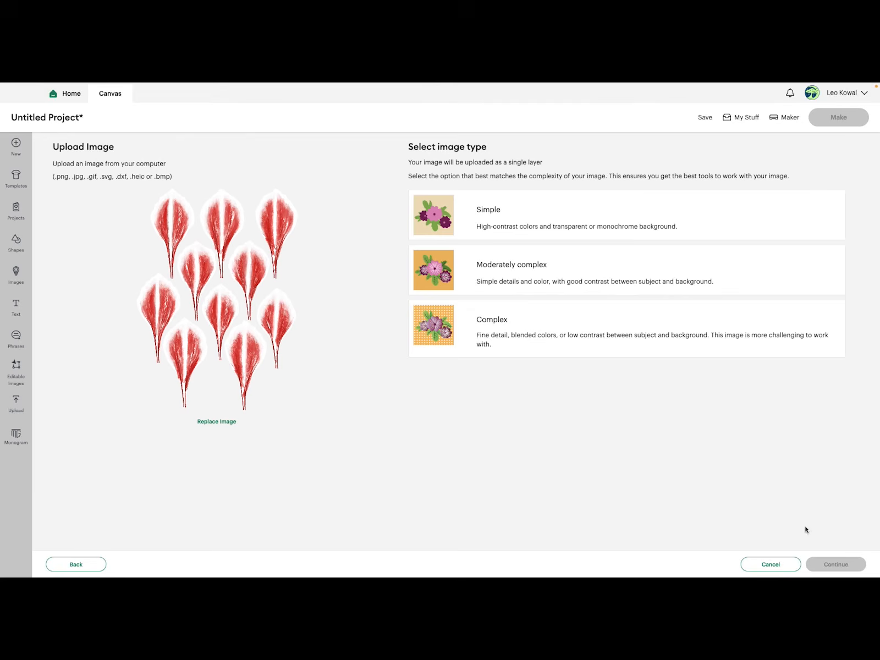
click(519, 330)
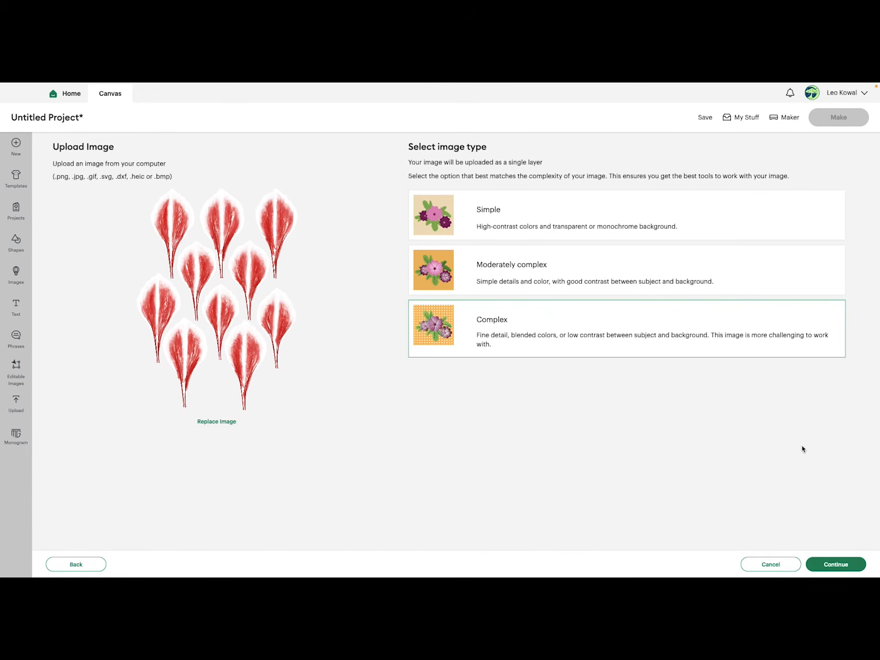
click(835, 565)
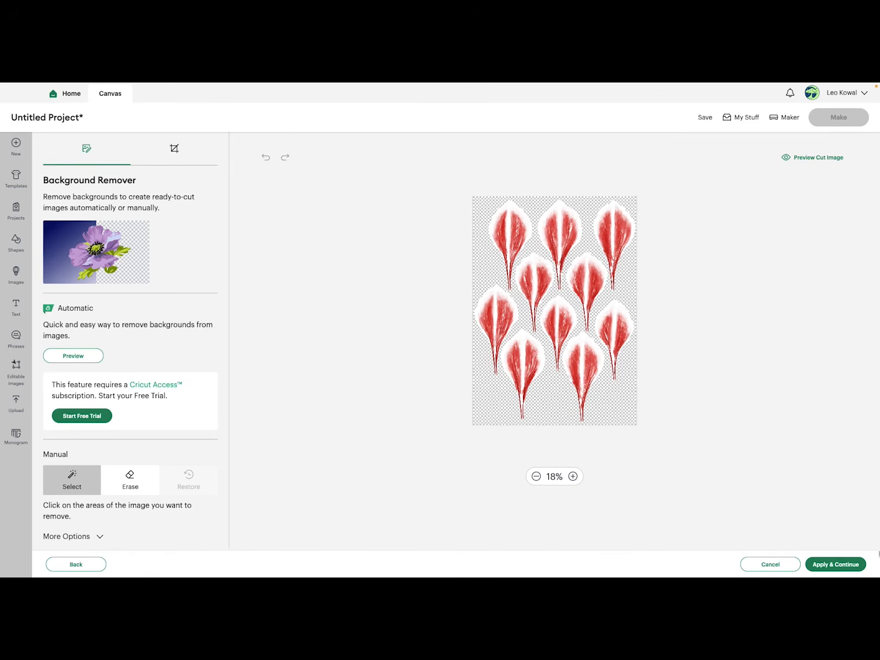
click(840, 564)
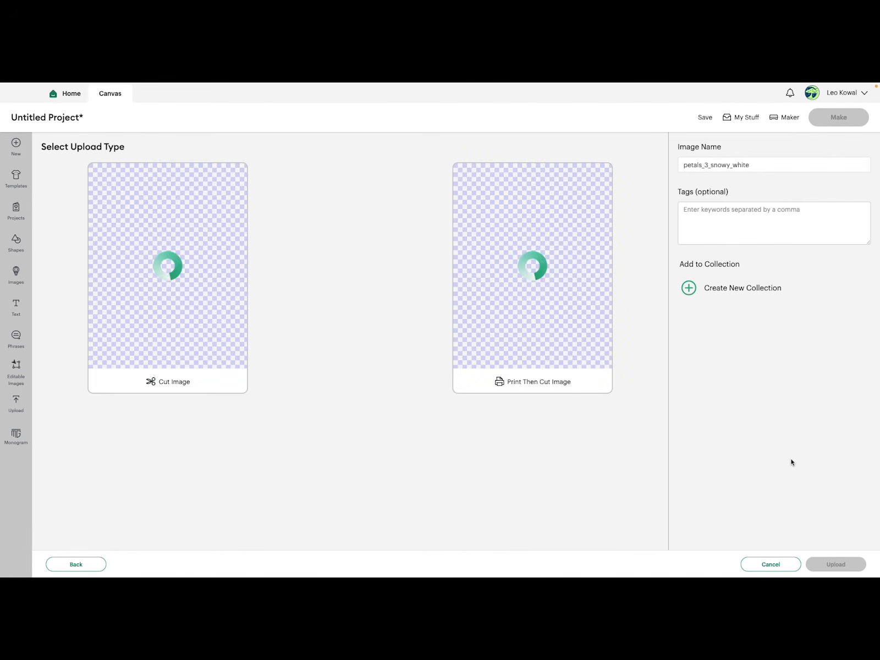
click(591, 356)
click(835, 564)
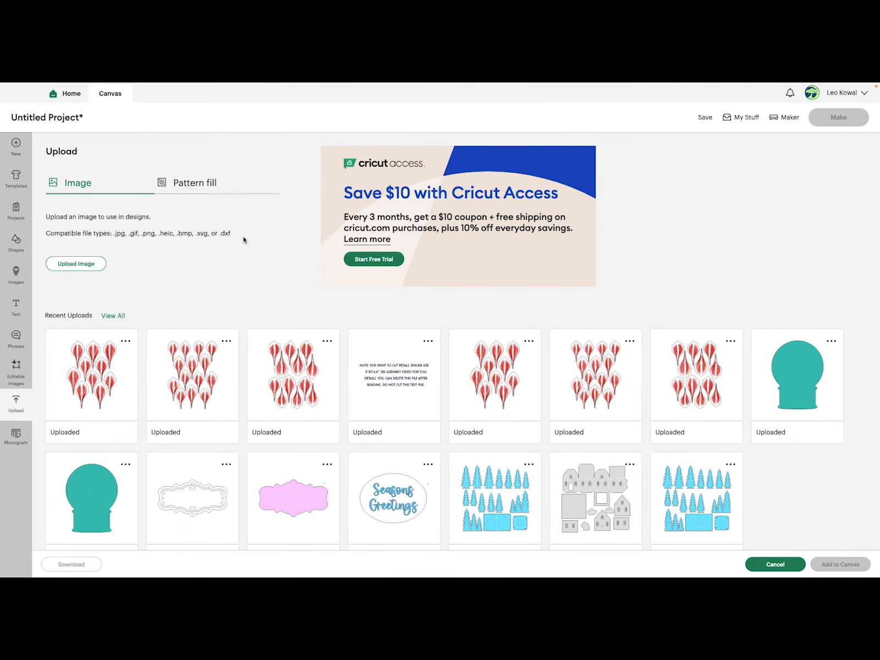
- Add the three newly uploaded petal images from the recent uploads to the canvas together
click(77, 373)
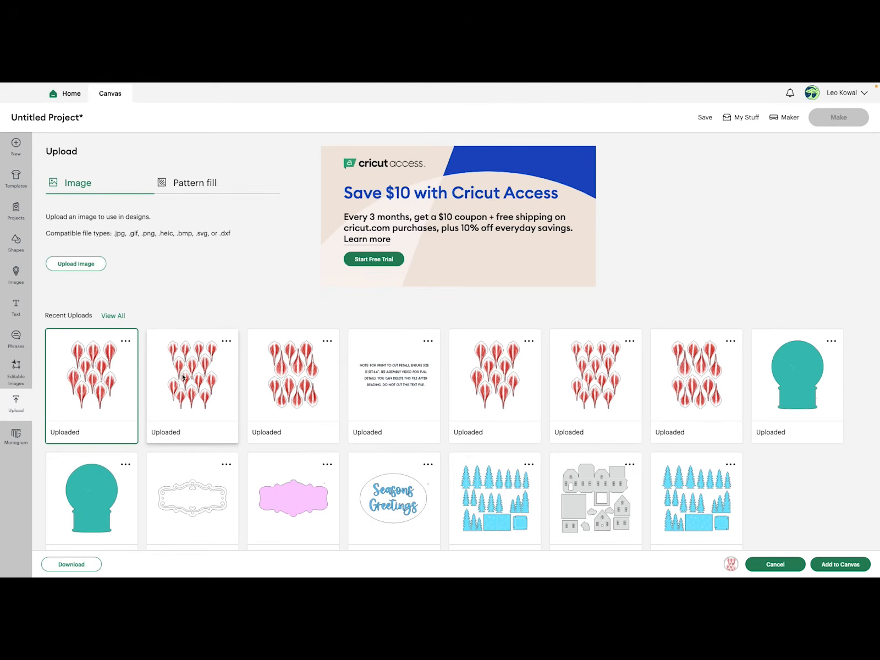
click(182, 374)
click(270, 389)
scroll(286, 374, down, 1)
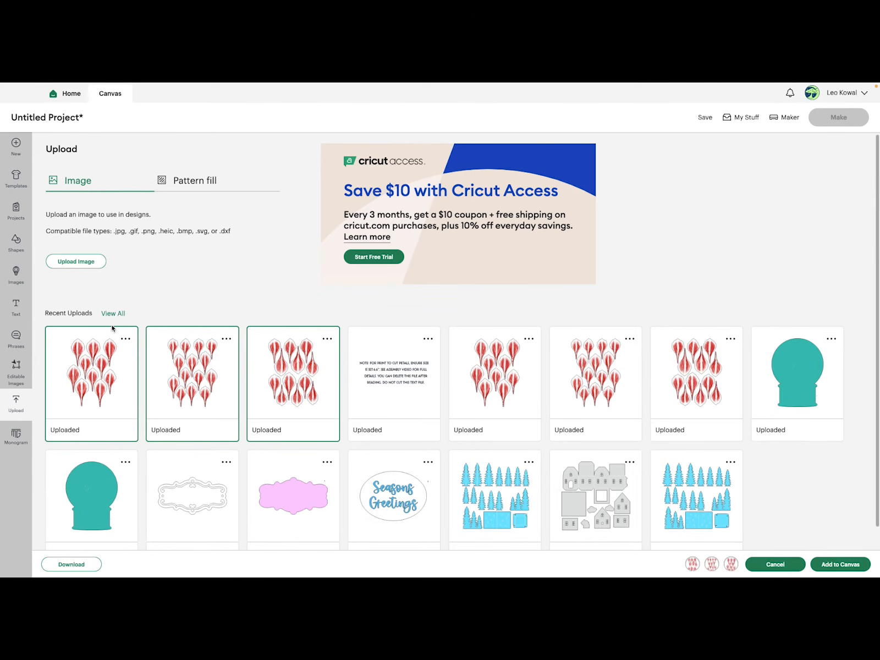
scroll(297, 308, up, 1)
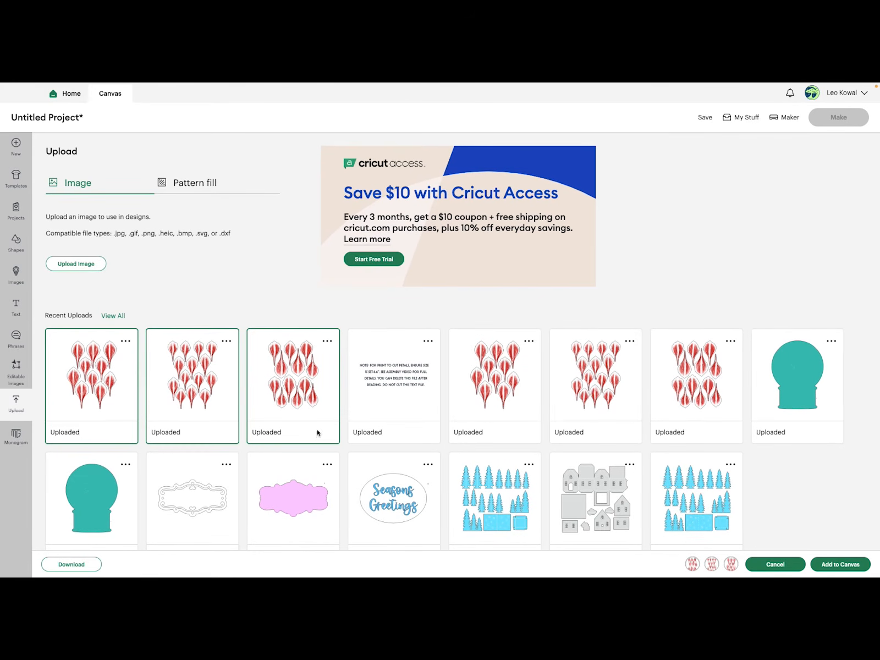
click(832, 567)
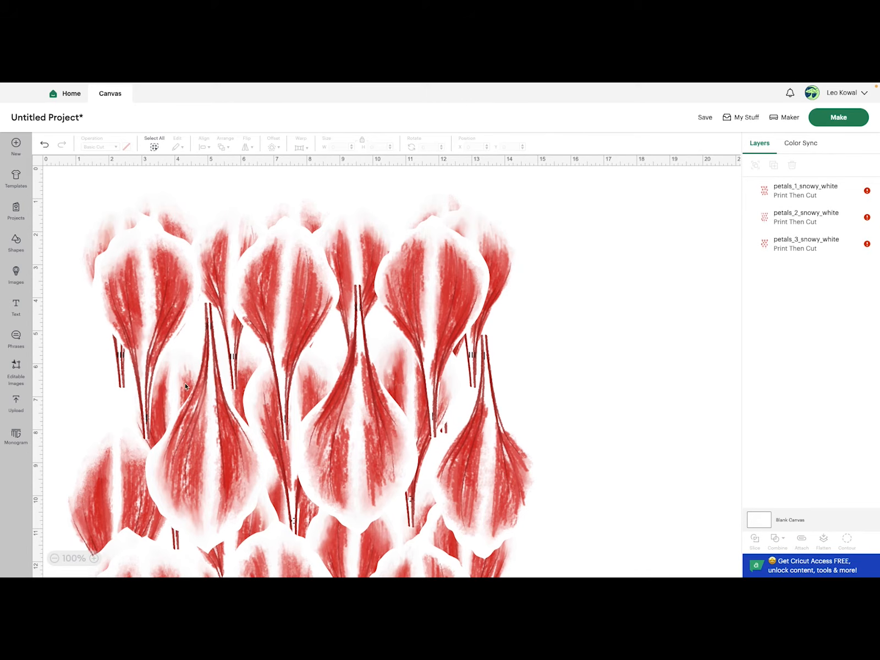
- Move petals_1_snowy_white out of the stack to about X 52.7, Y 4, and set its width to 6.6 in with proportions locked
click(55, 558)
click(55, 558)
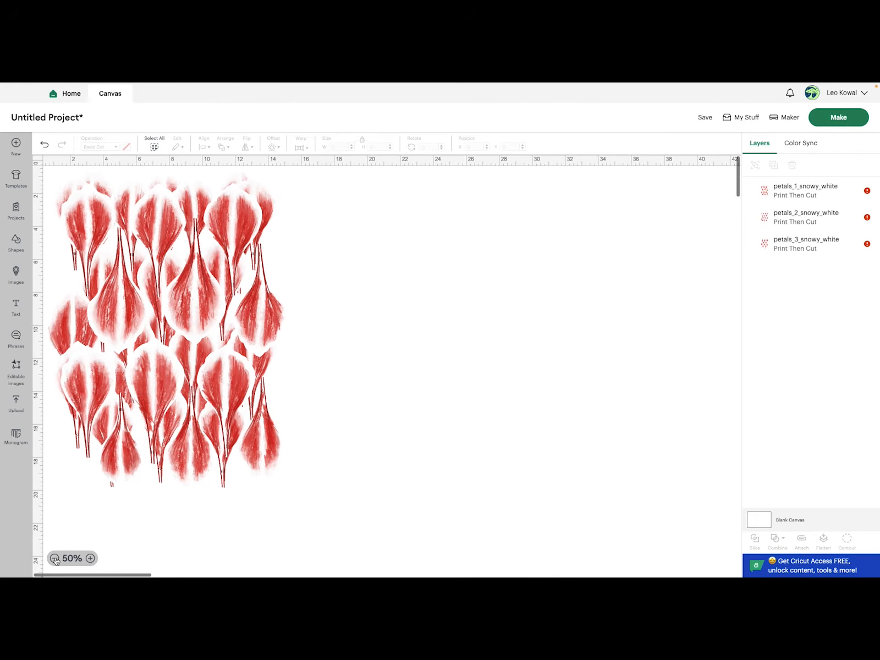
click(55, 558)
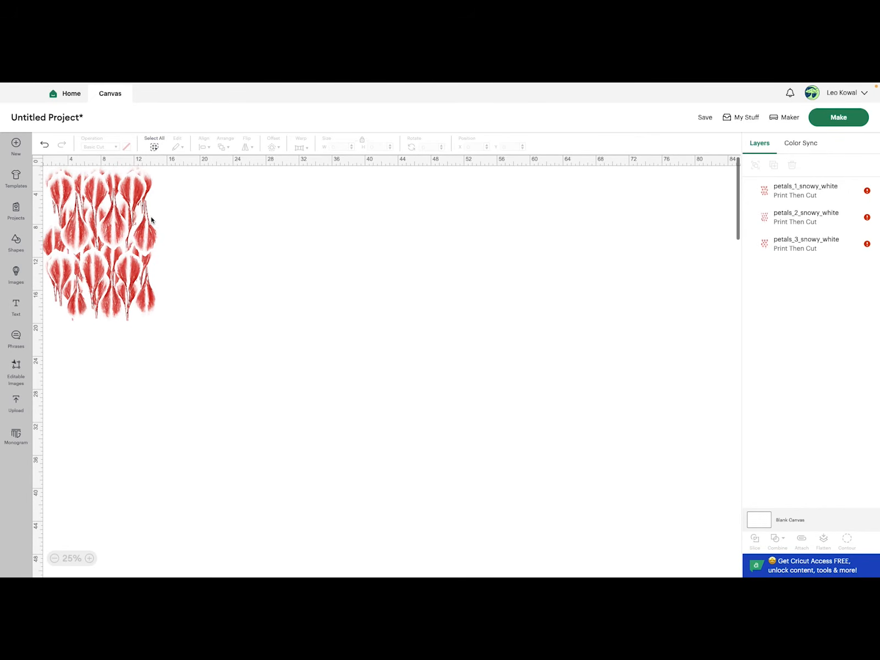
drag(115, 232, 536, 253)
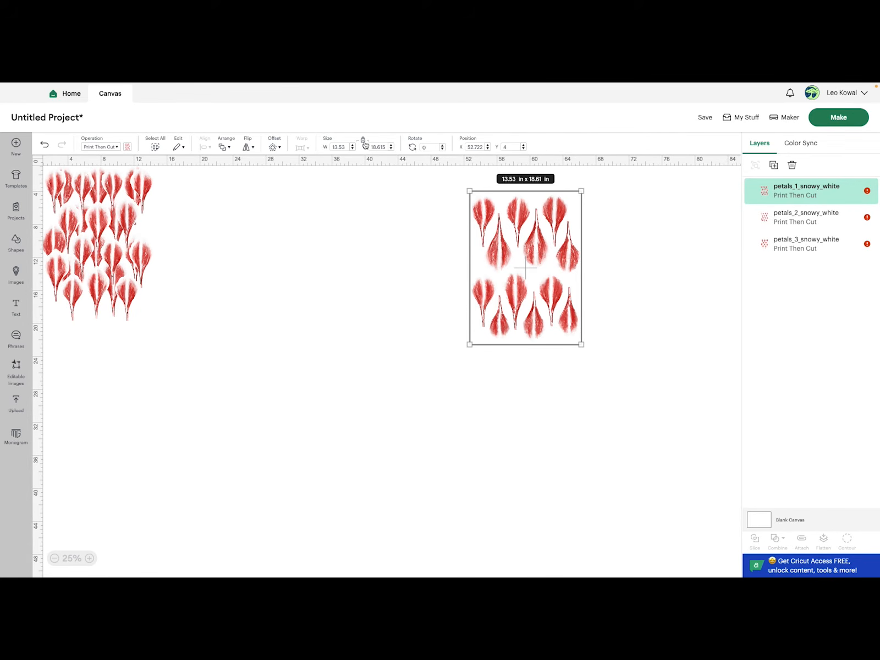
click(346, 147)
drag(346, 146, 330, 147)
text(6.6)
key(Return)
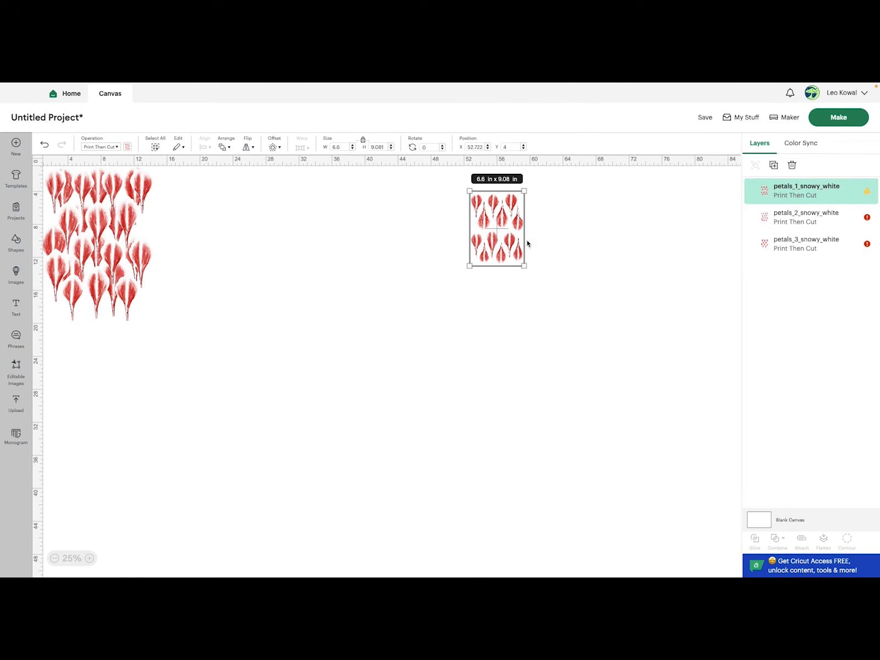
click(620, 249)
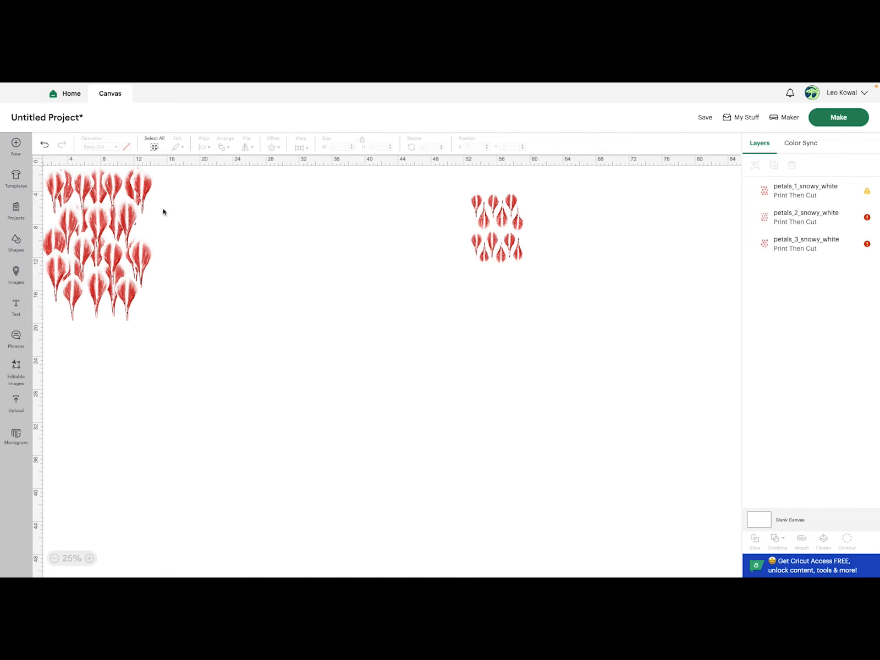
- Move petals_2_snowy_white off the stack to about X 33.2, Y 14, and set its width to 6.6 in
drag(139, 190, 406, 296)
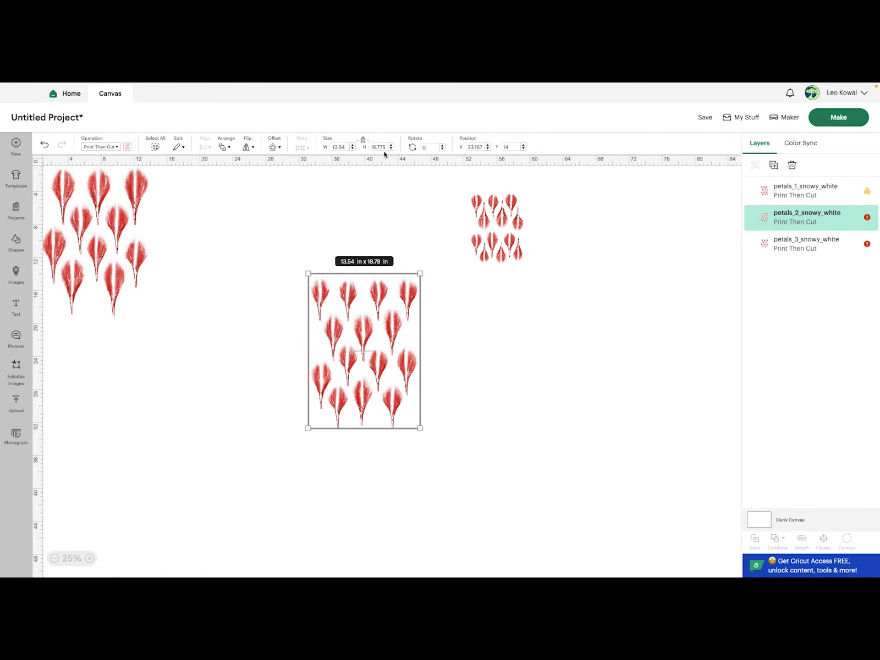
click(324, 147)
text(6.6)
key(Return)
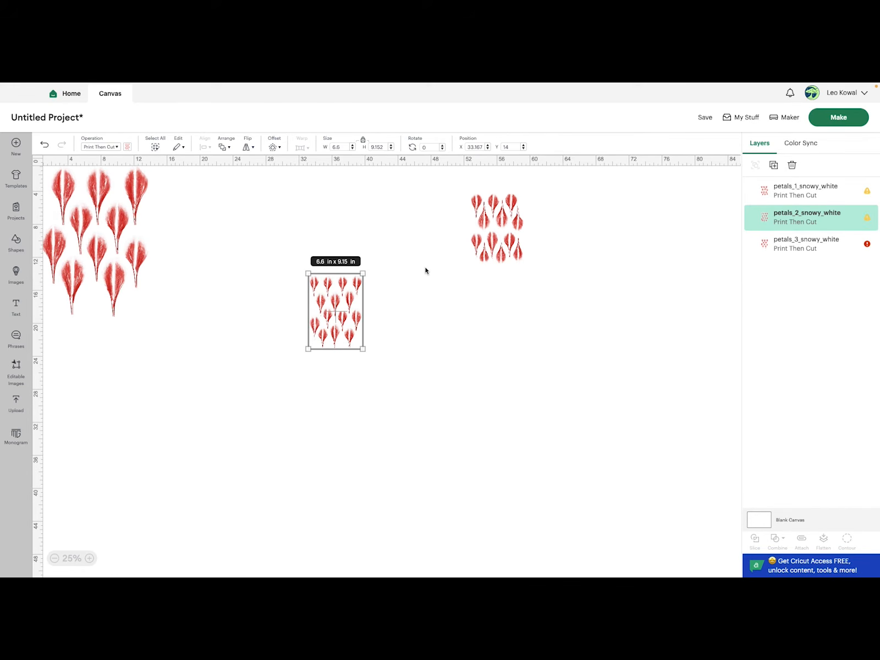
click(425, 285)
- Move petals_3_snowy_white to about X 12.2, Y 12.1, and set its width to 6.6 in
drag(137, 190, 231, 281)
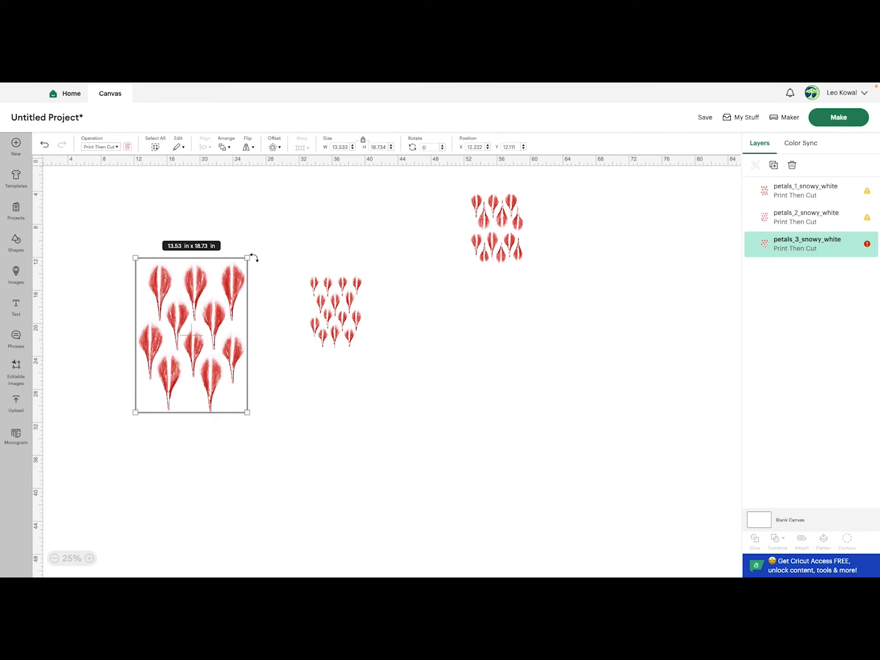
click(341, 147)
text(6.6)
key(Return)
click(361, 366)
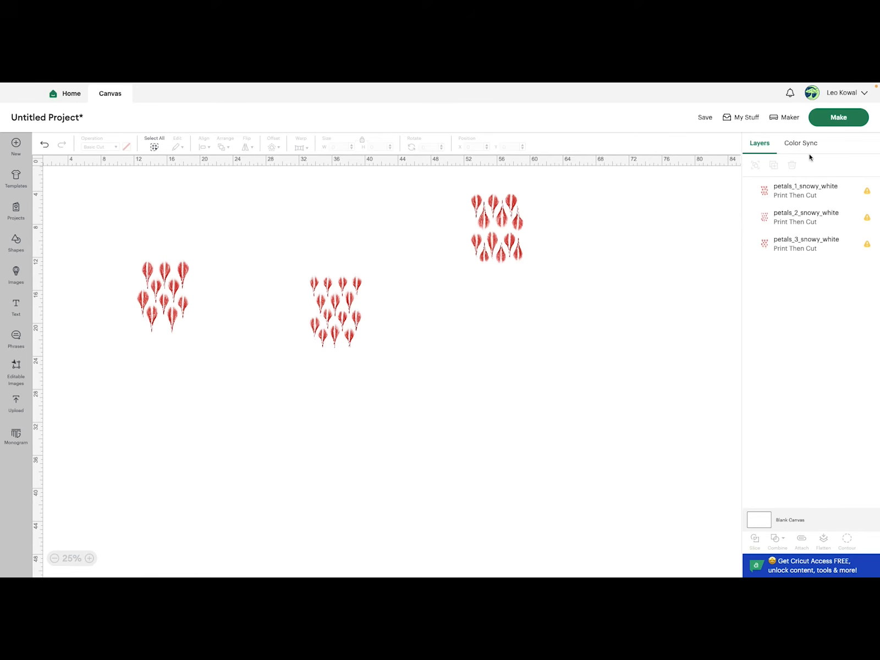
- Prepare the project's mats for making and set the material size to 8.5 in x 11 in (Letter)
click(840, 123)
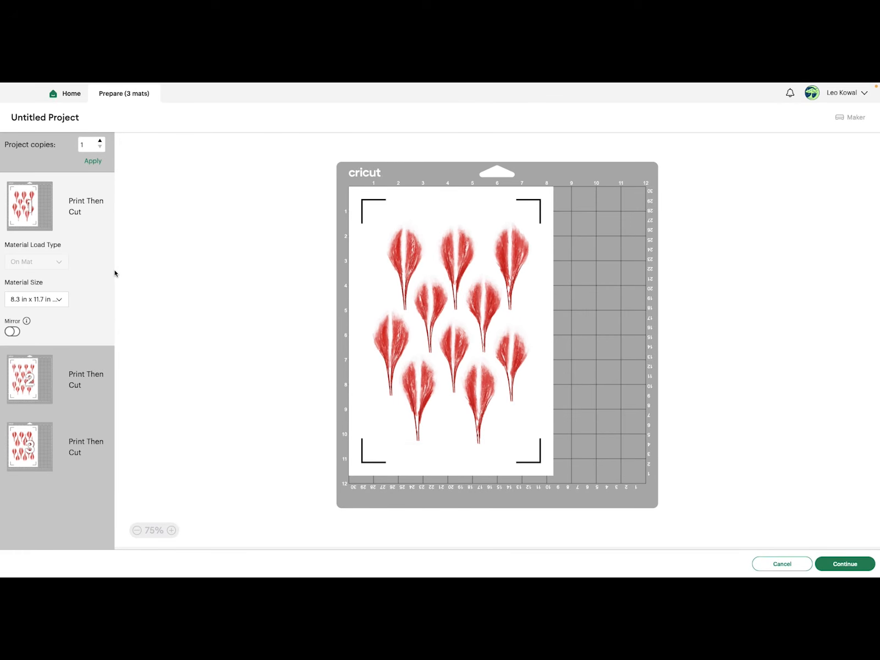
click(60, 300)
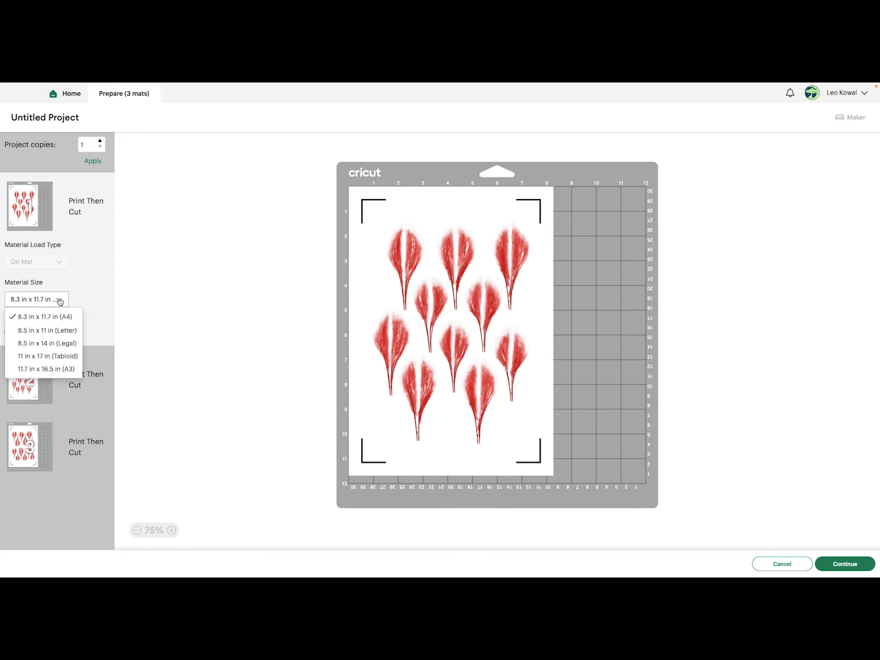
click(41, 330)
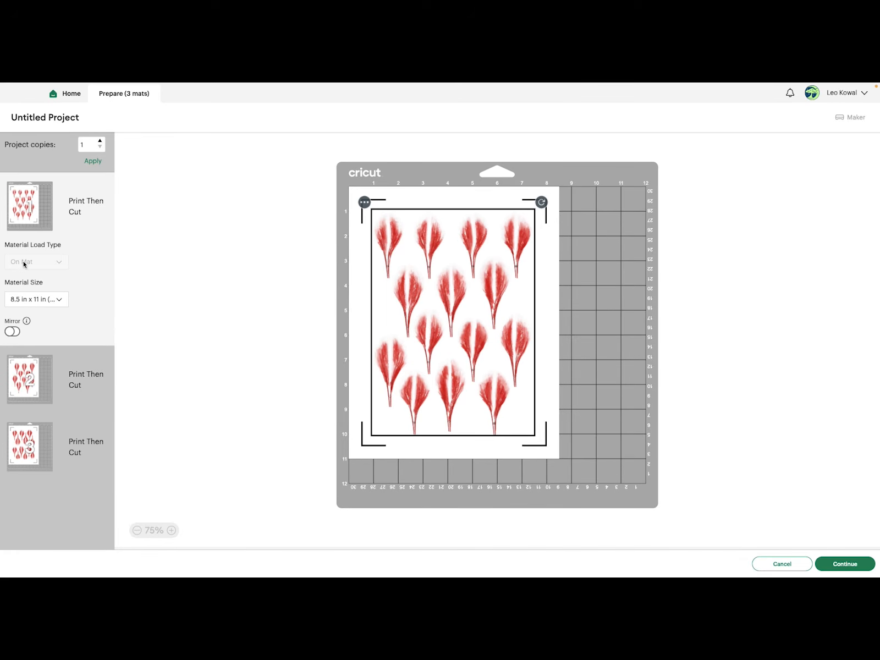
click(60, 303)
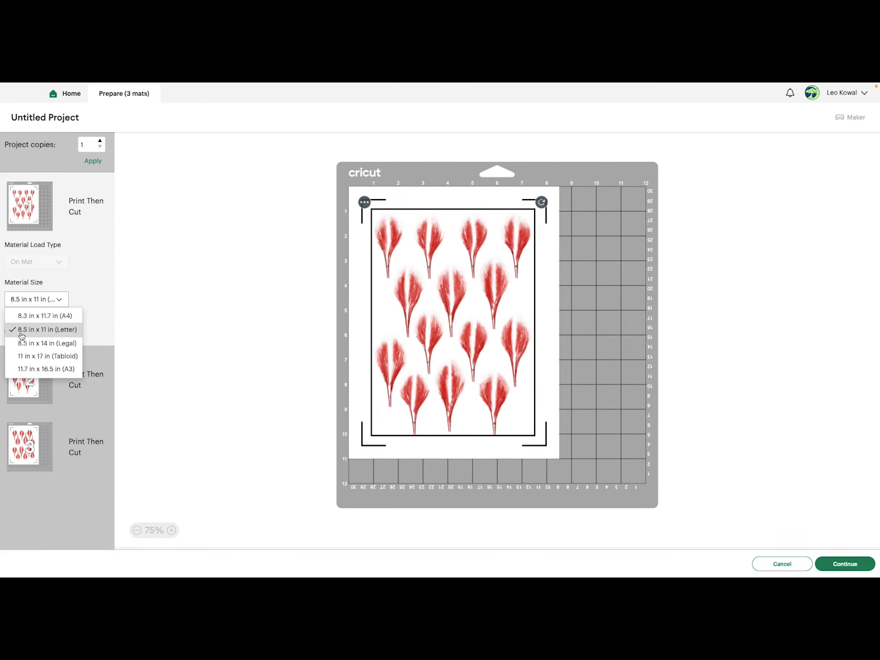
click(64, 334)
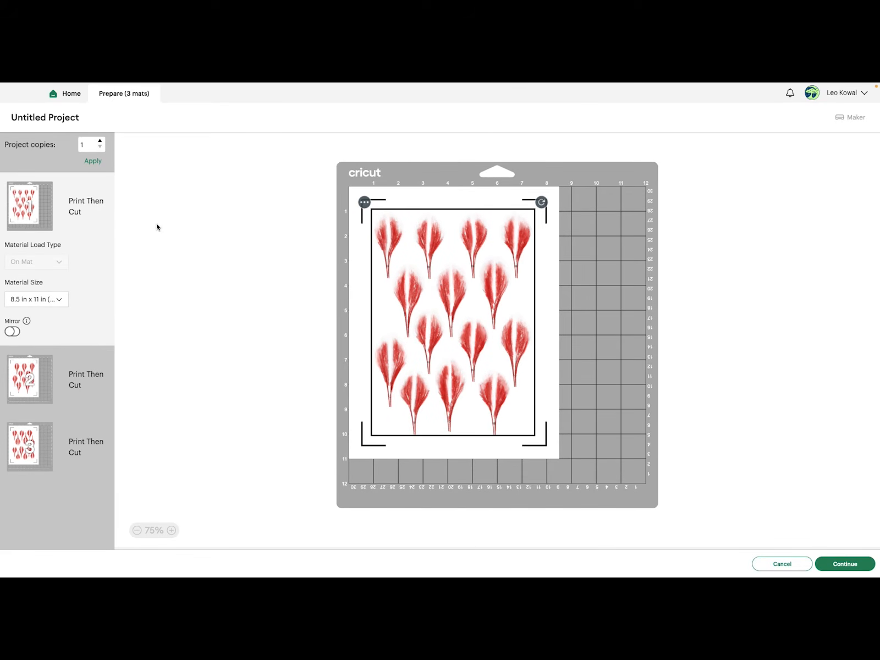
- Continue to the make stage, review the print setup for the first Print Then Cut mat, and close it without printing
click(845, 562)
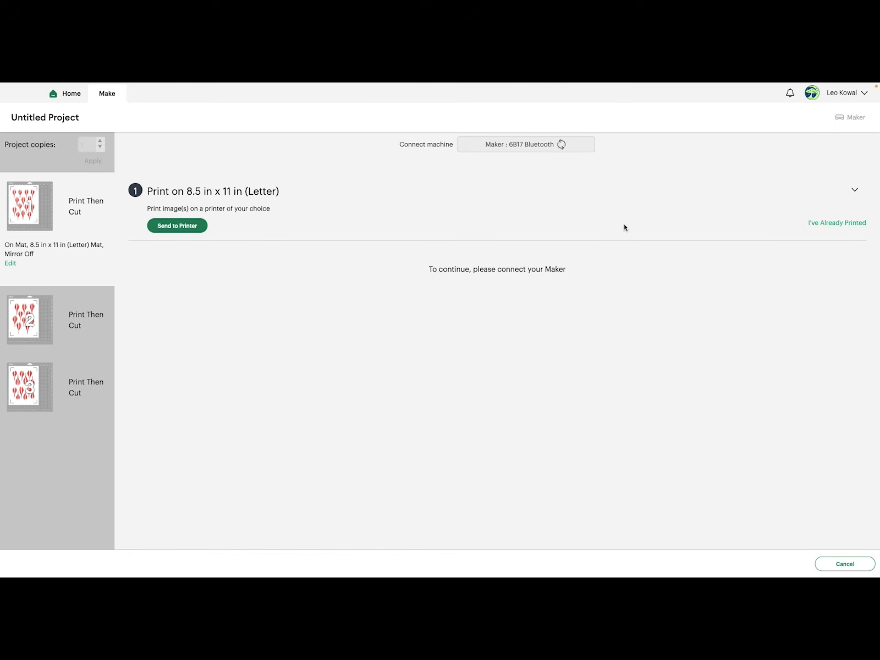
click(186, 227)
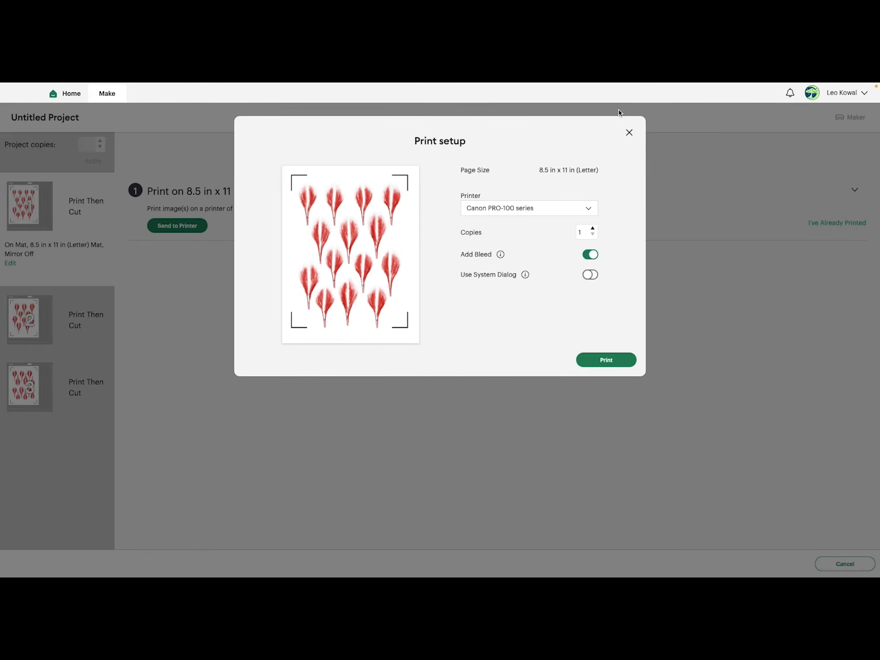
click(629, 133)
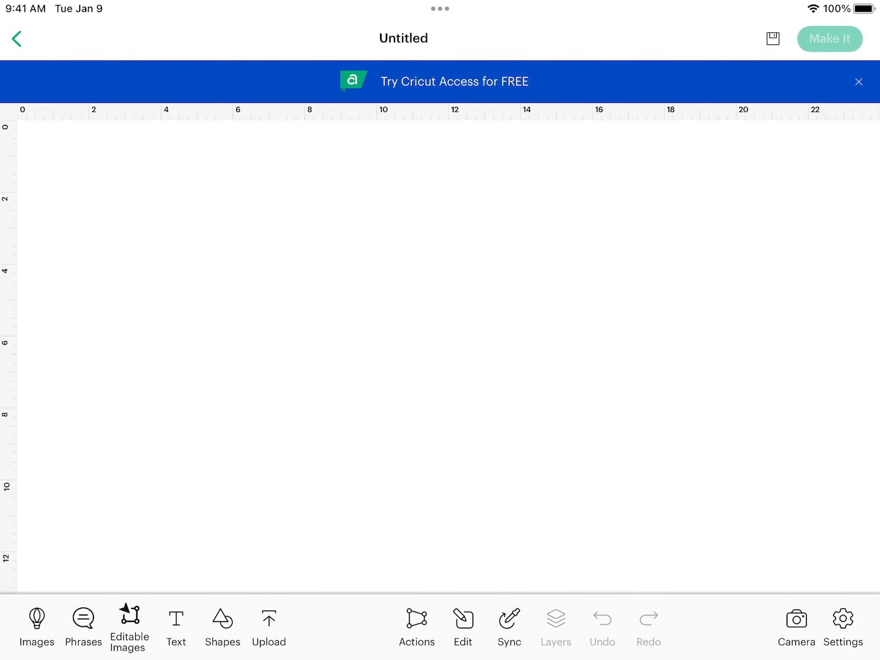
- Browse iCloud Drive to #Amaryllis 2 > SVG > Extras > Print to Cut and choose petals_1_snowy_white for upload
click(269, 627)
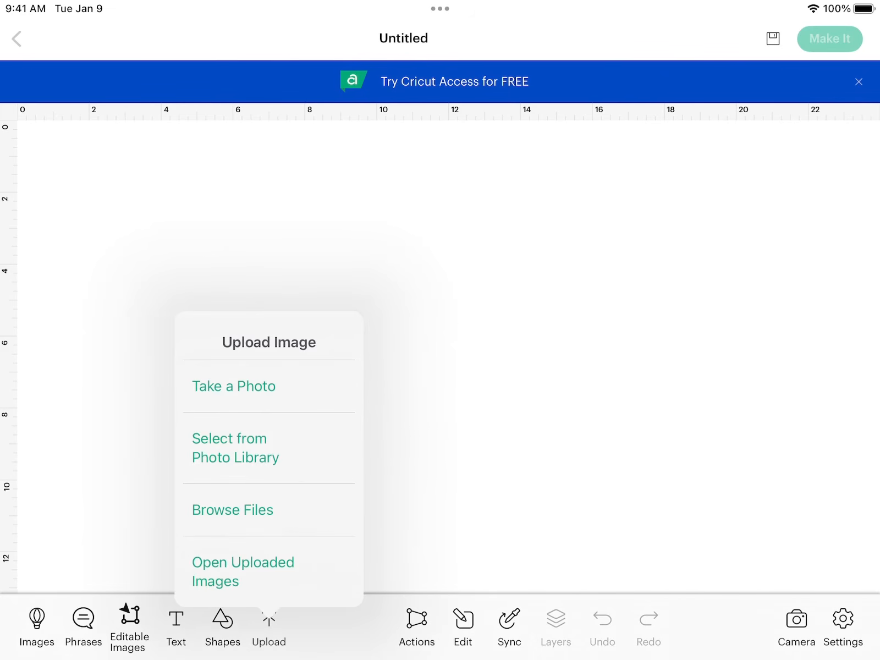
click(233, 510)
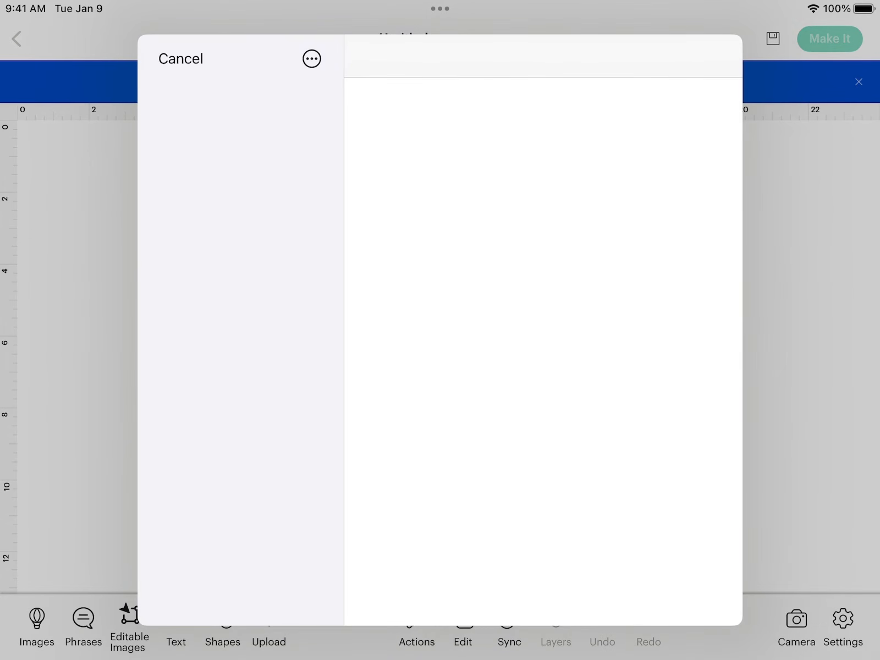
click(240, 273)
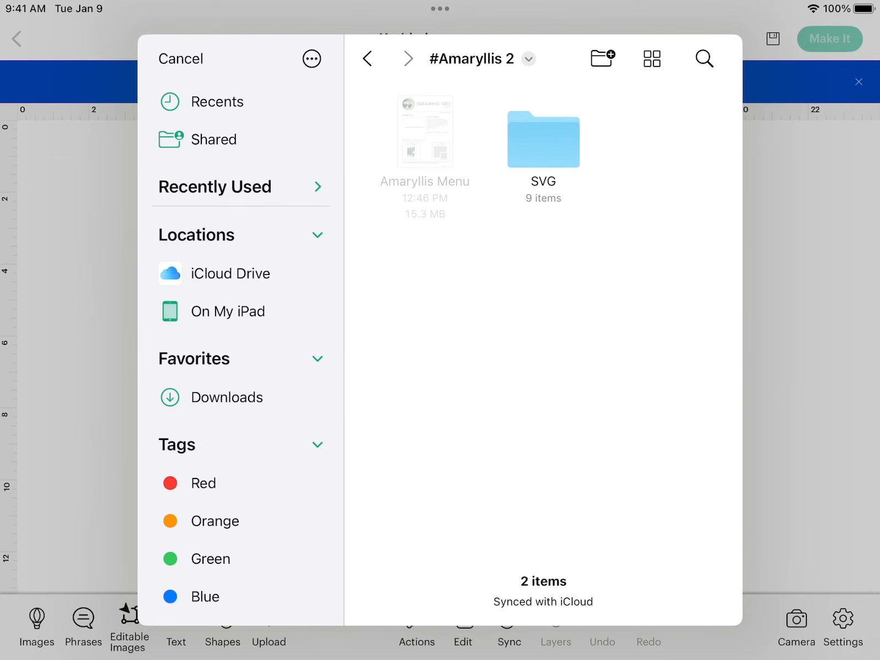
click(544, 140)
click(418, 138)
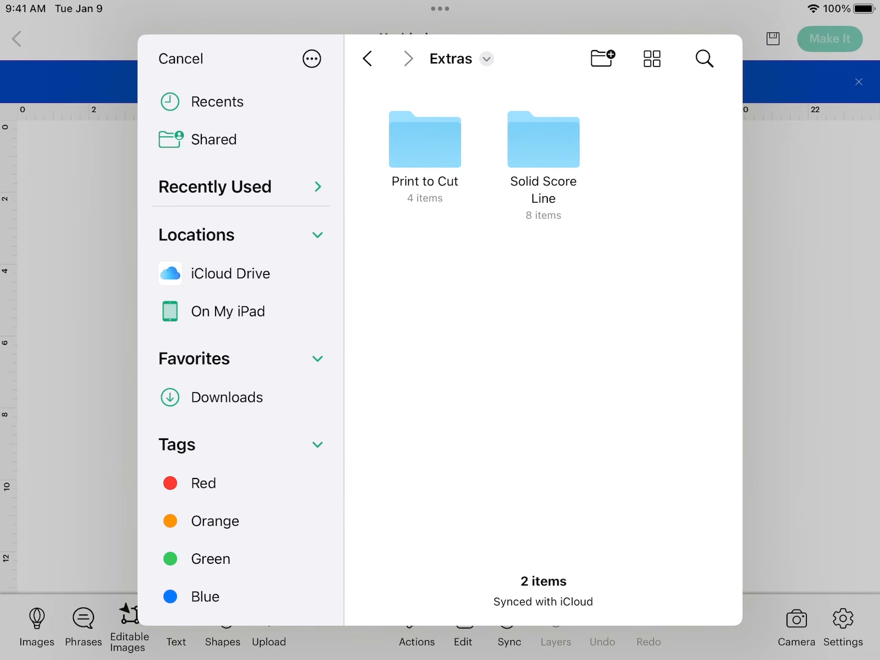
click(424, 139)
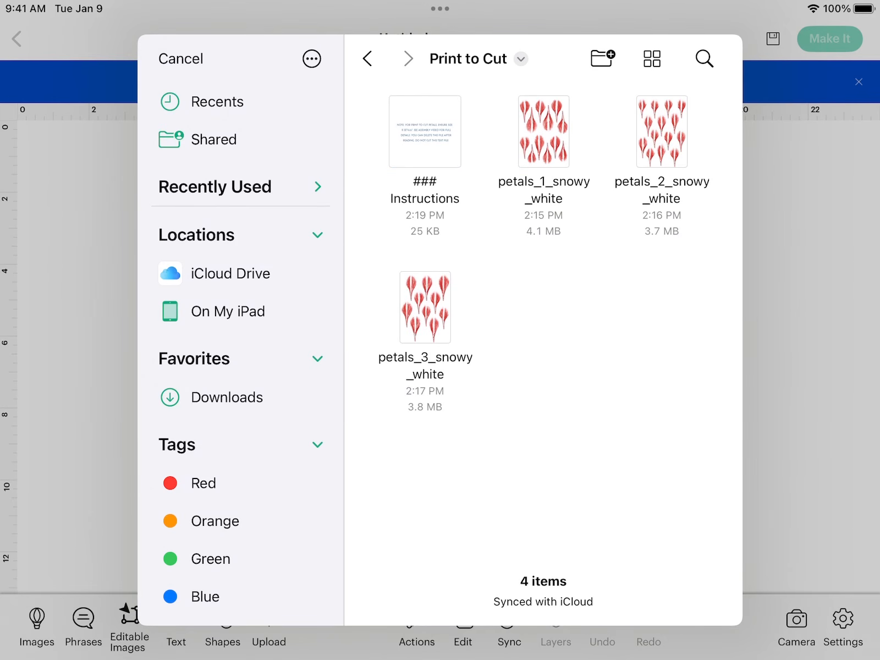
click(544, 141)
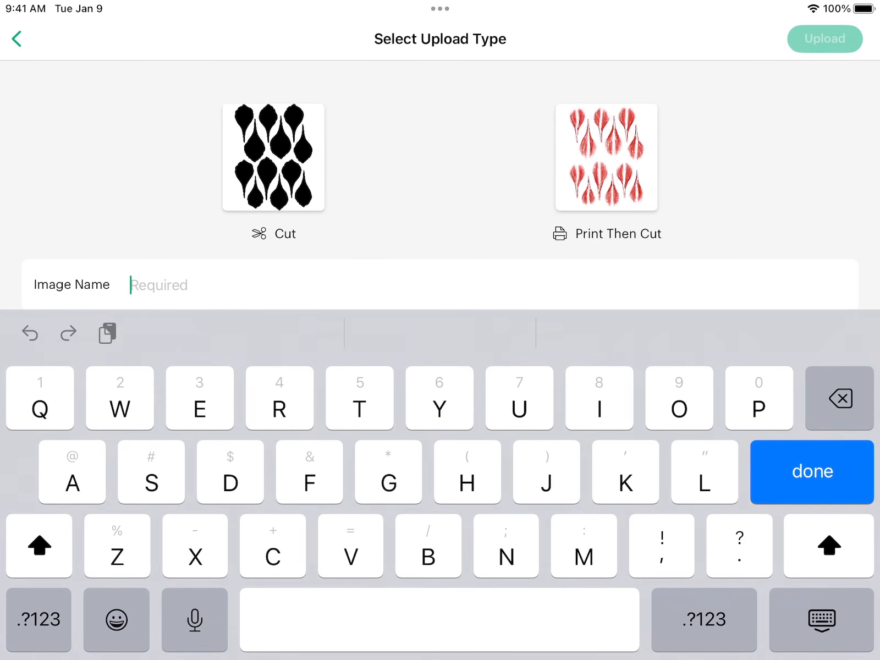
- Name the petals_1_snowy_white image Petal and upload it as a Print Then Cut image
text(Petal)
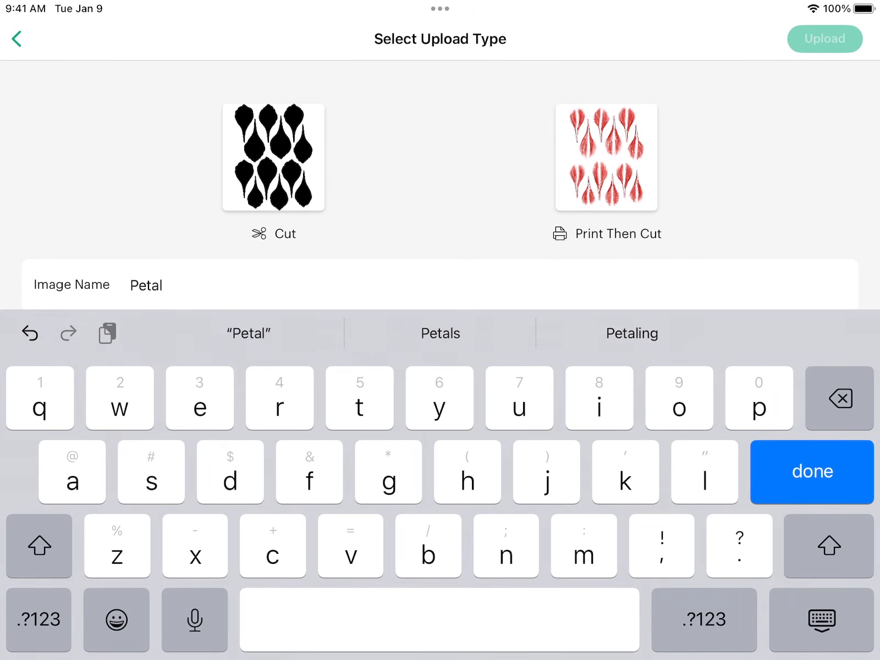
click(606, 156)
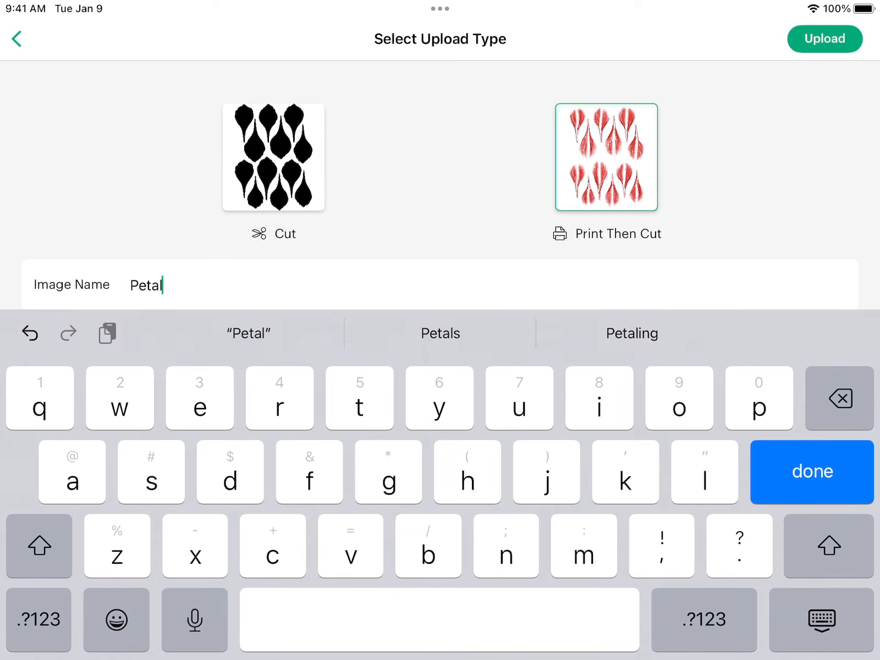
click(824, 38)
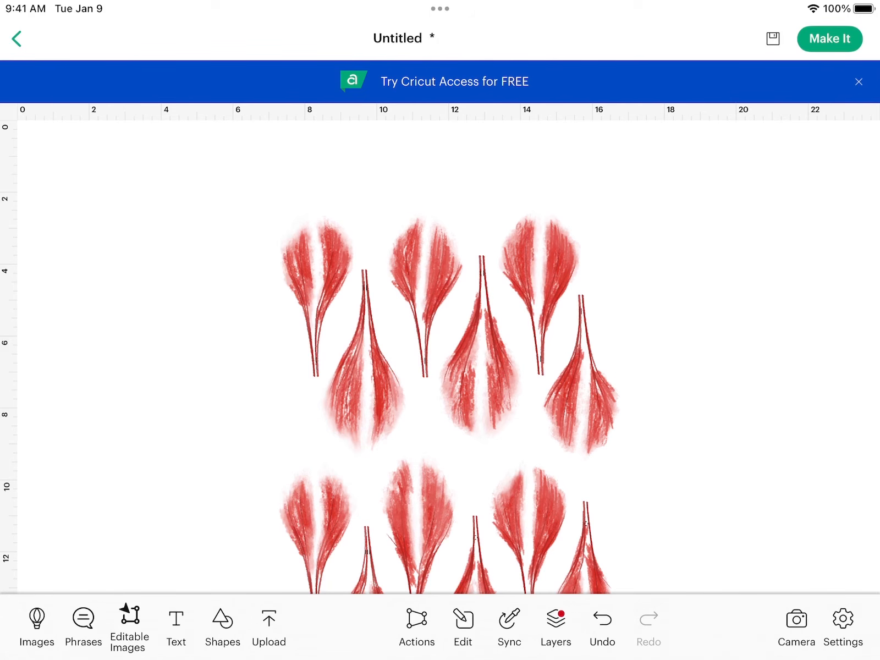
- Set the width of the uploaded petals_1_snowy_white image to 6.6 in
click(448, 385)
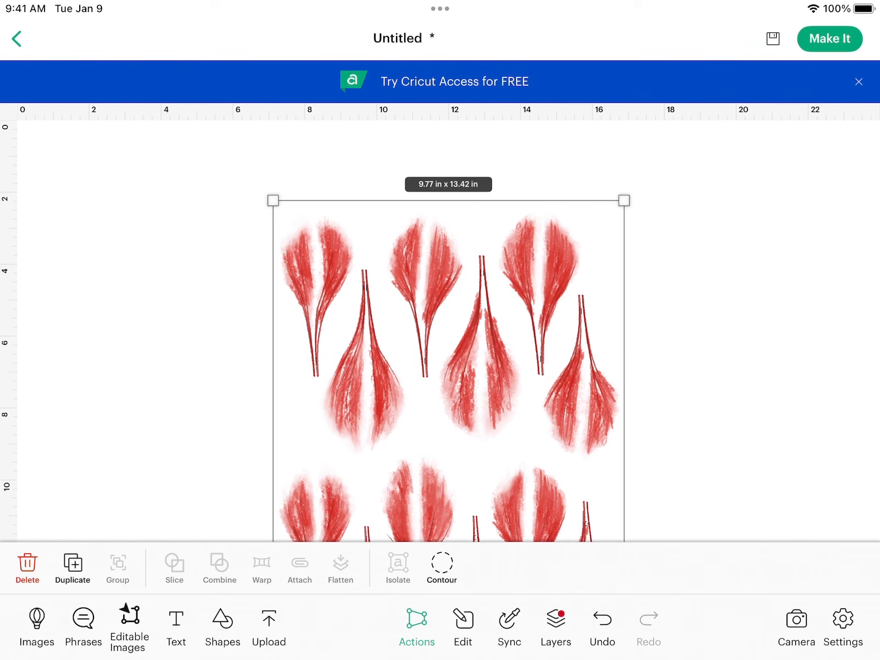
click(463, 627)
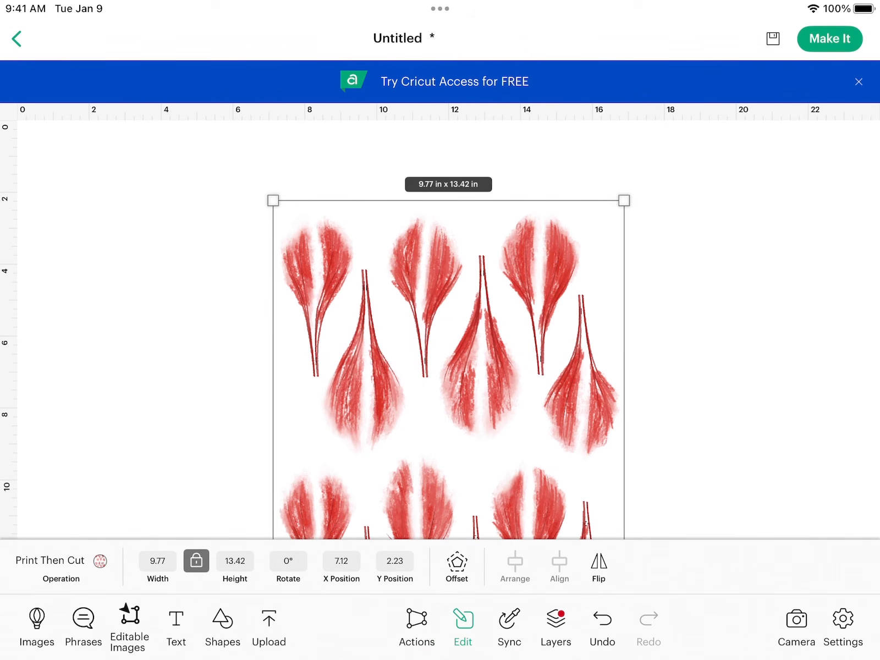
click(158, 561)
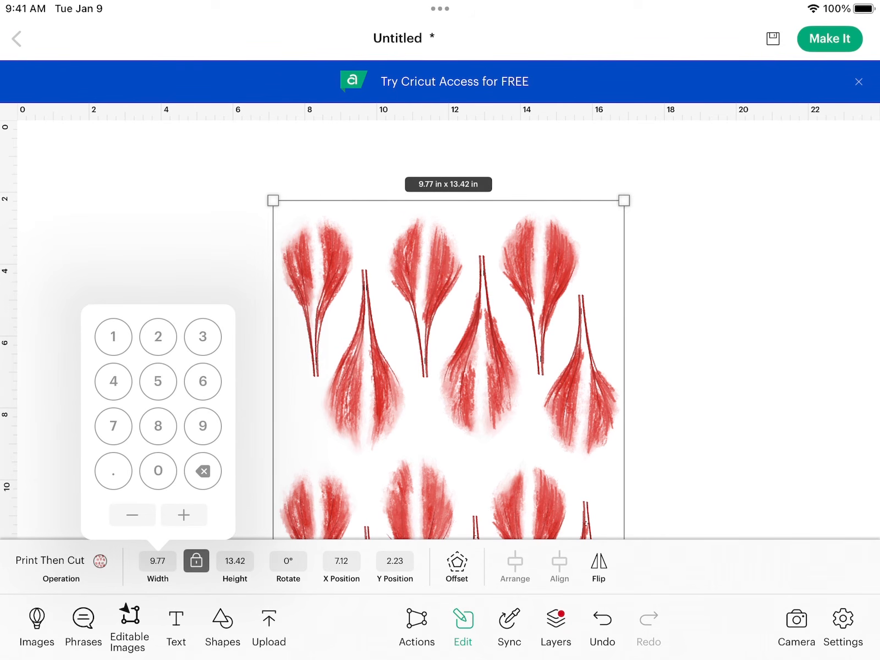
click(202, 381)
click(113, 471)
click(203, 381)
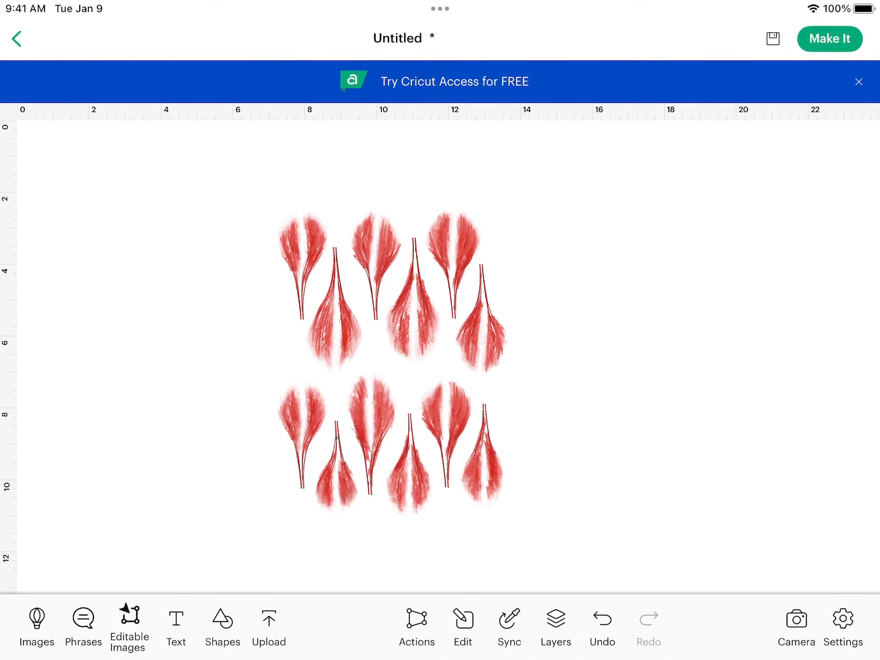
- Choose petals_2_snowy_white from the SVG > Extras > Print to Cut folder and apply it without removing its background
click(269, 626)
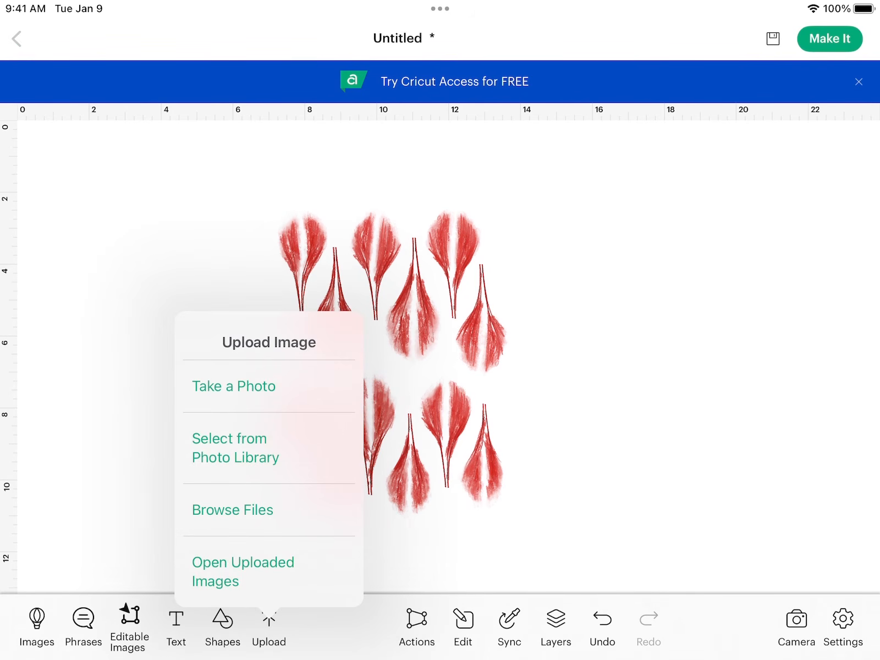
click(233, 510)
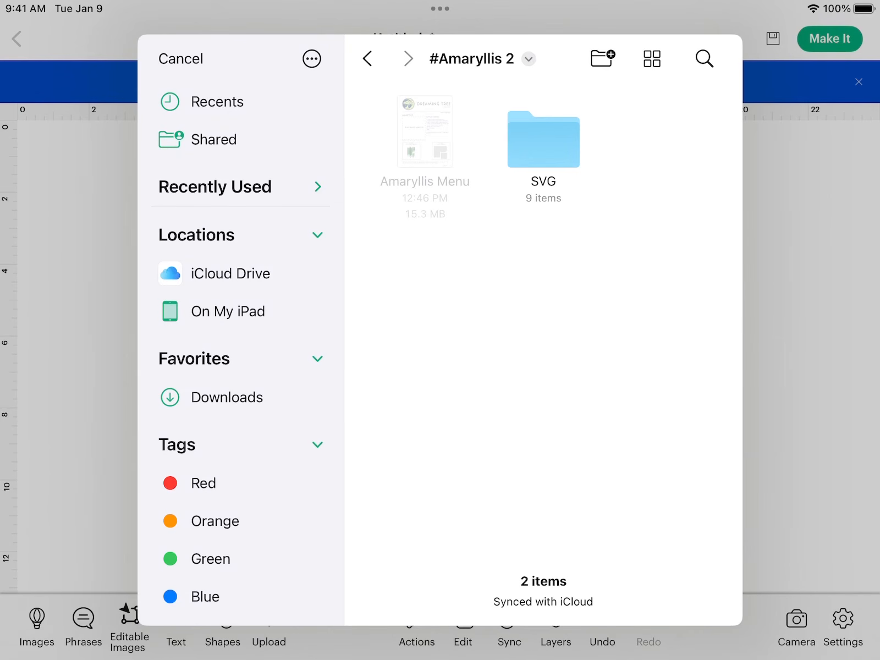
click(544, 139)
click(424, 135)
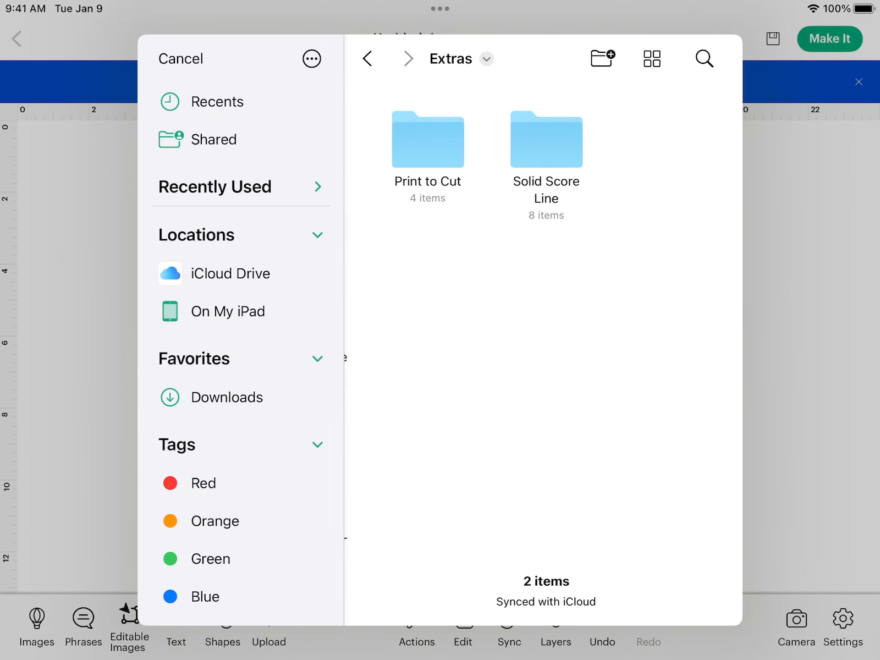
click(425, 139)
click(662, 131)
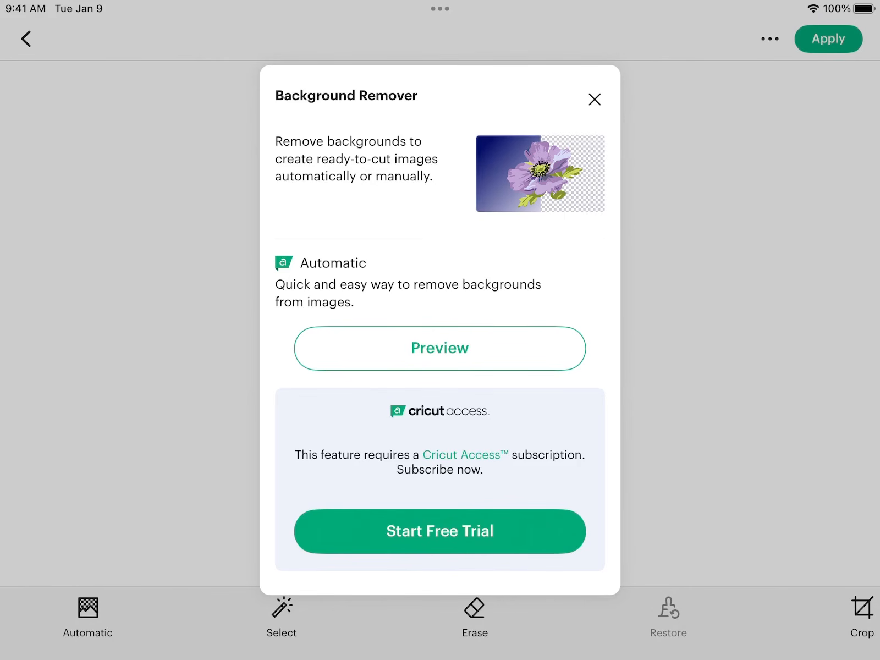
click(595, 99)
click(828, 38)
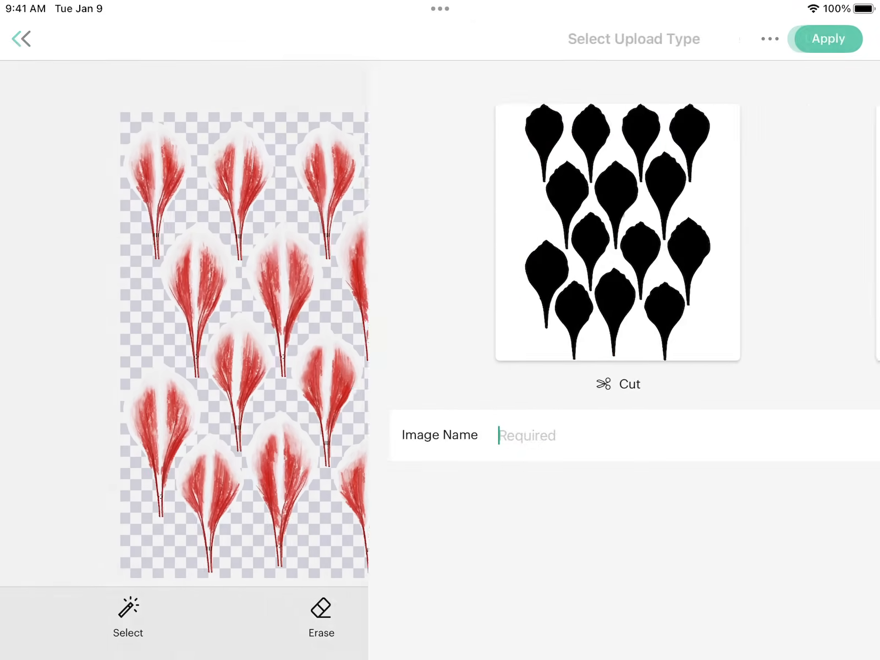
- Name the petals_2_snowy_white image Petal and upload it as a Print Then Cut image
text(Petal)
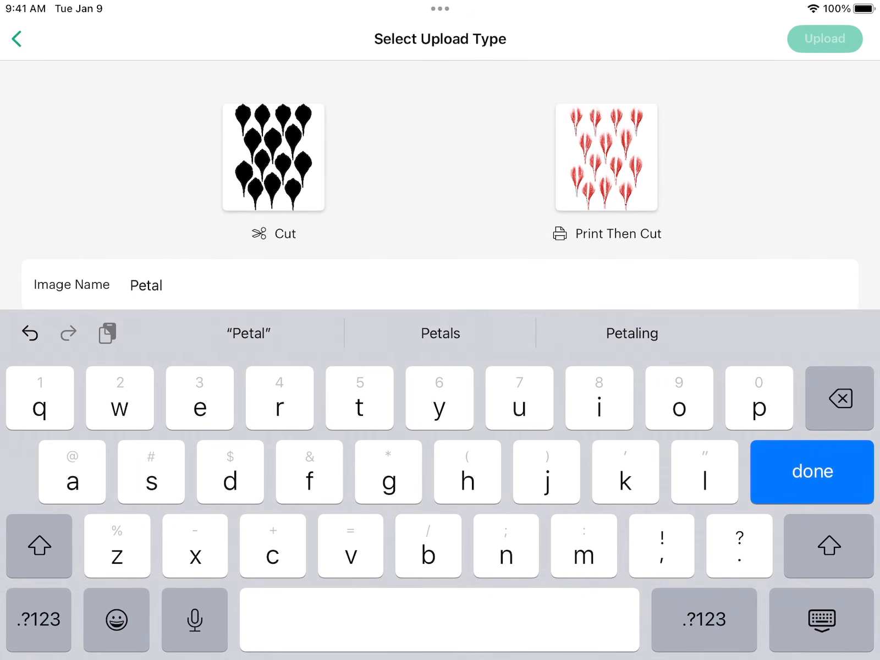
click(606, 157)
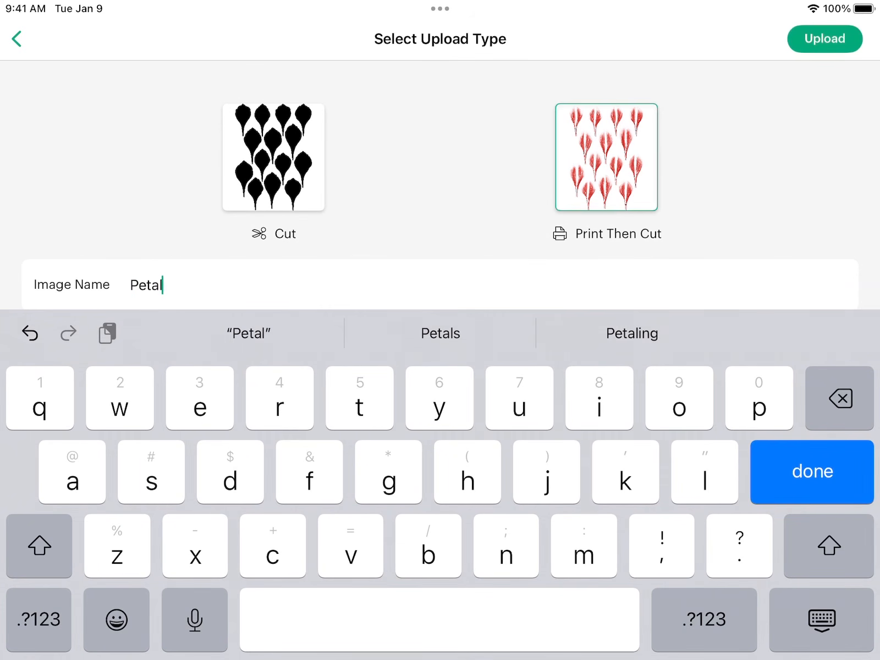
click(824, 39)
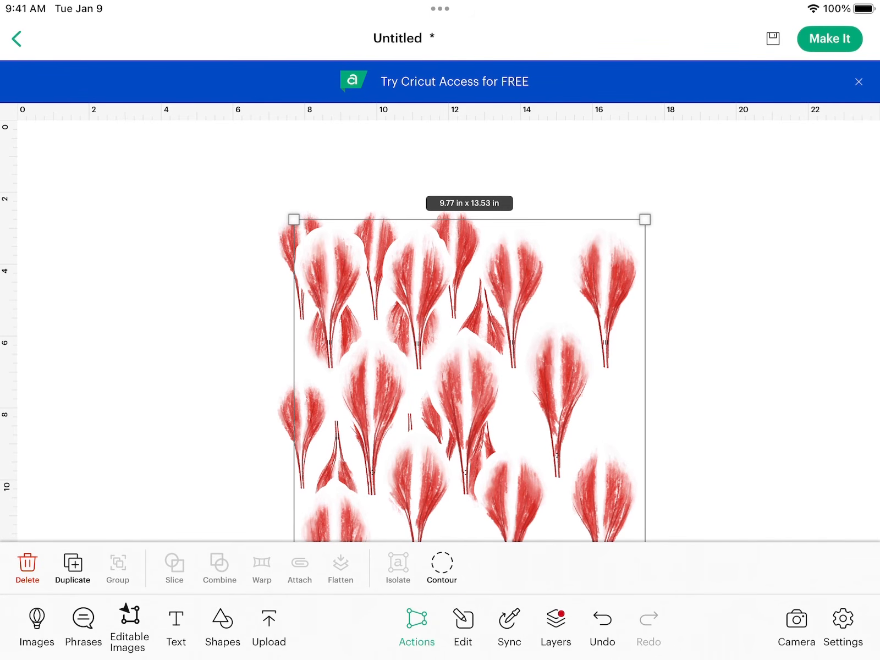
- Move the petals_2_snowy_white image beside the first one to about X 13.87, Y 2.04, and set its width to 6.6 in
drag(469, 379, 691, 354)
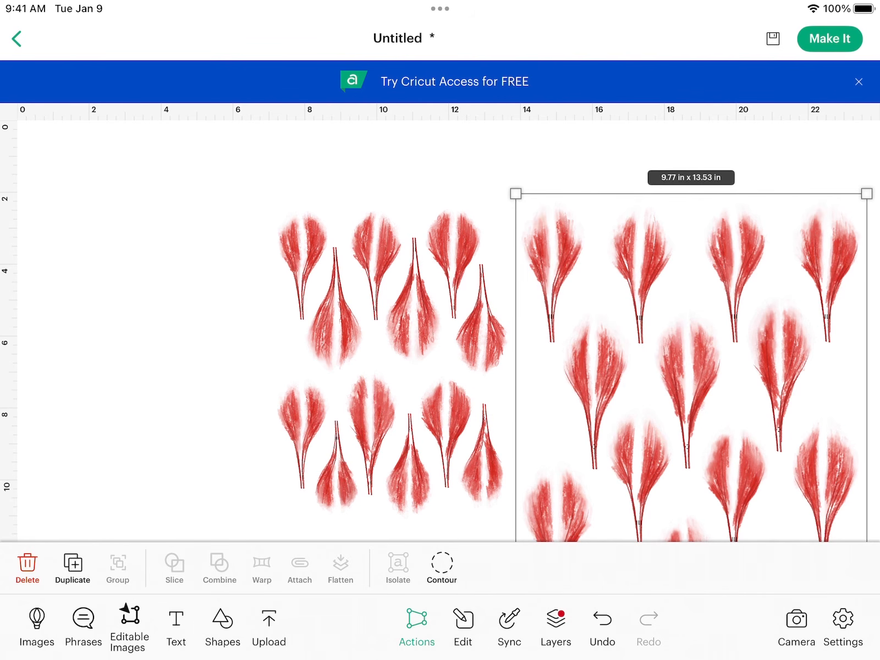
click(463, 627)
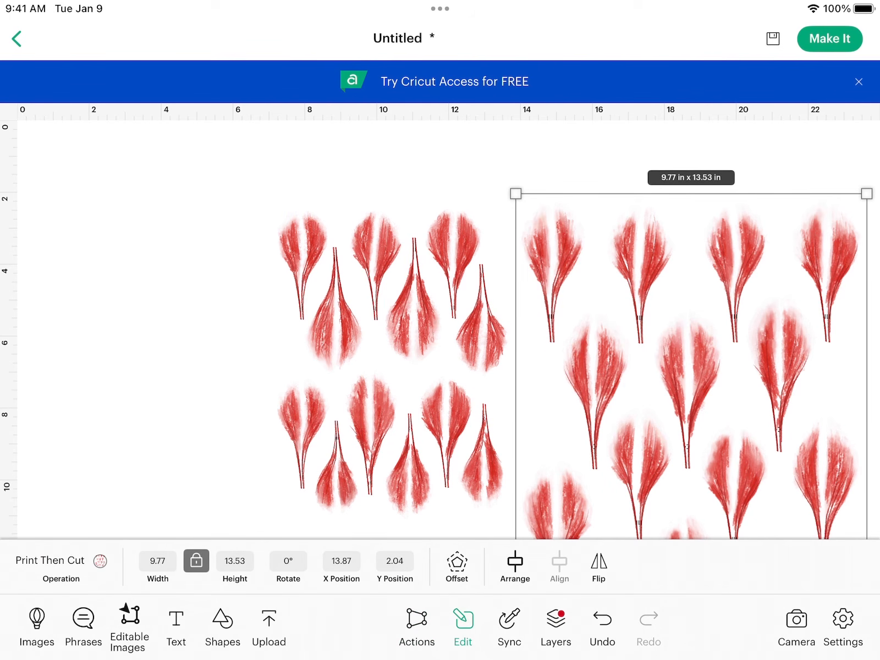
click(157, 560)
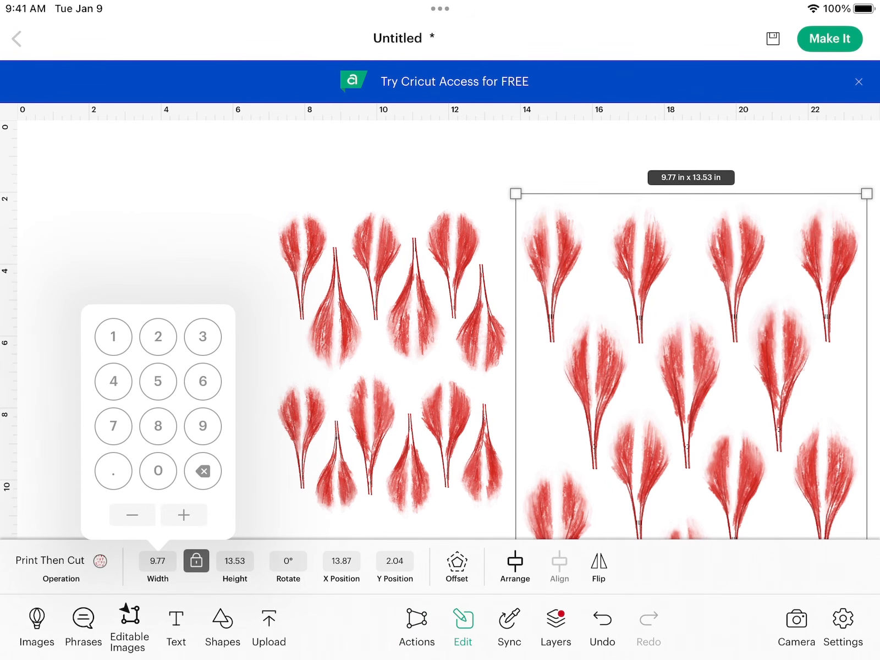
click(202, 380)
click(113, 470)
click(203, 380)
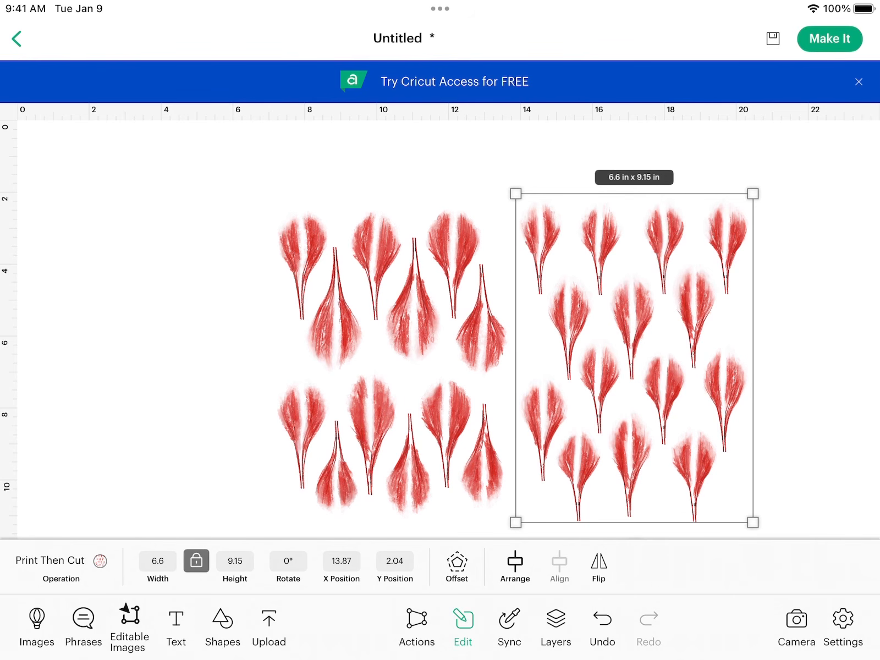
click(391, 363)
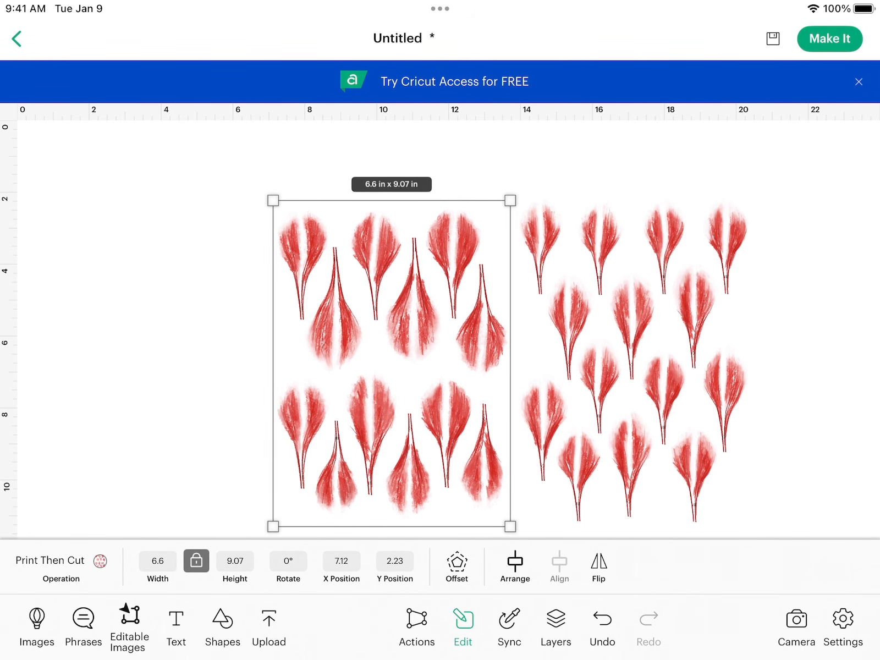
- Choose petals_3_snowy_white from the SVG > Extras > Print to Cut folder and apply it without removing its background
click(269, 627)
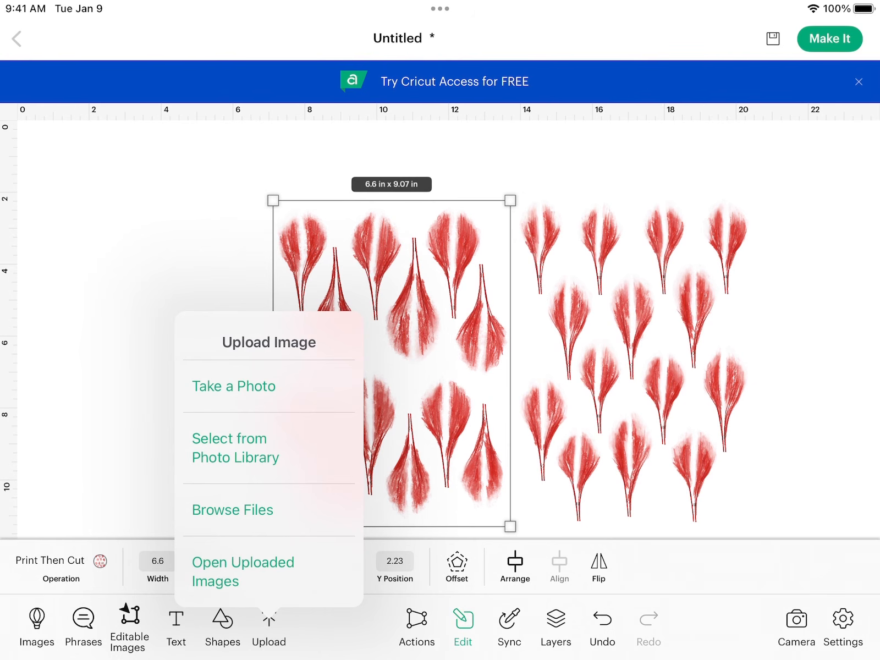
click(233, 509)
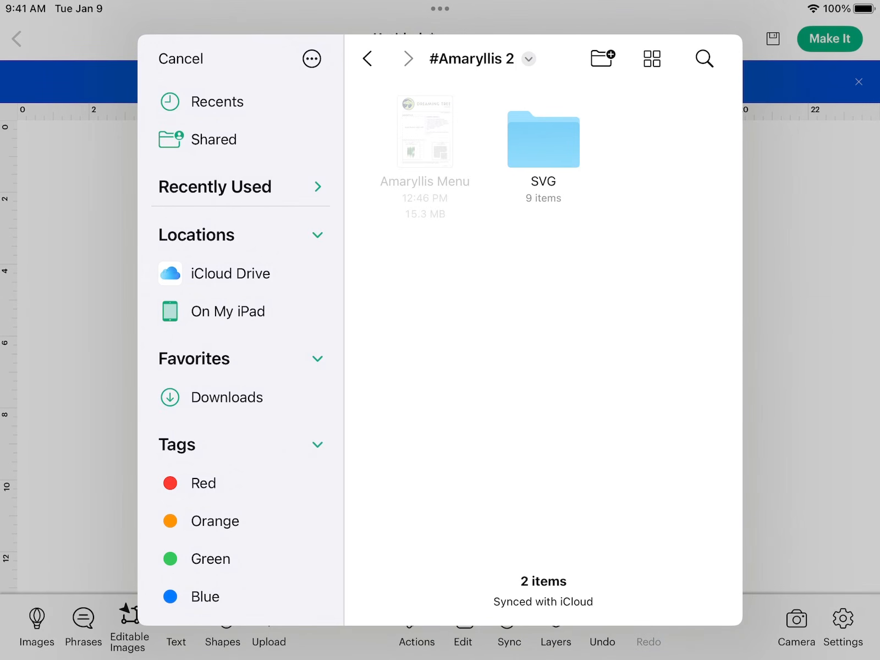
click(543, 140)
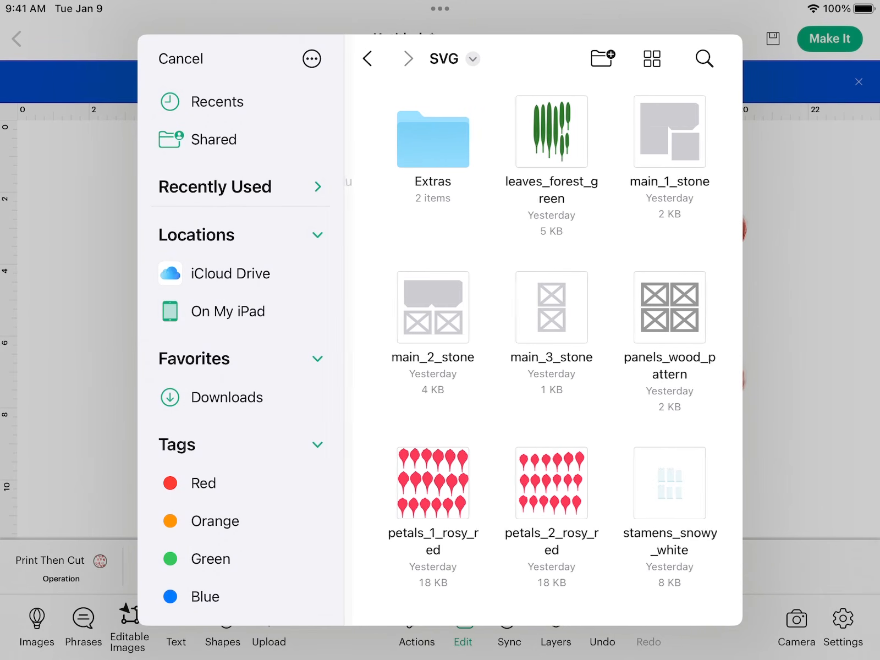
click(427, 139)
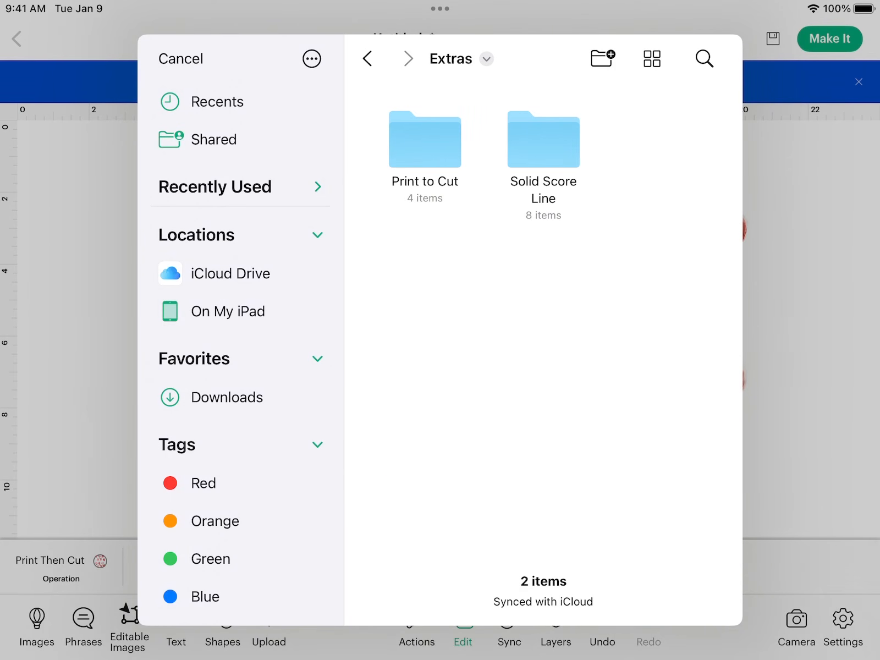
click(424, 139)
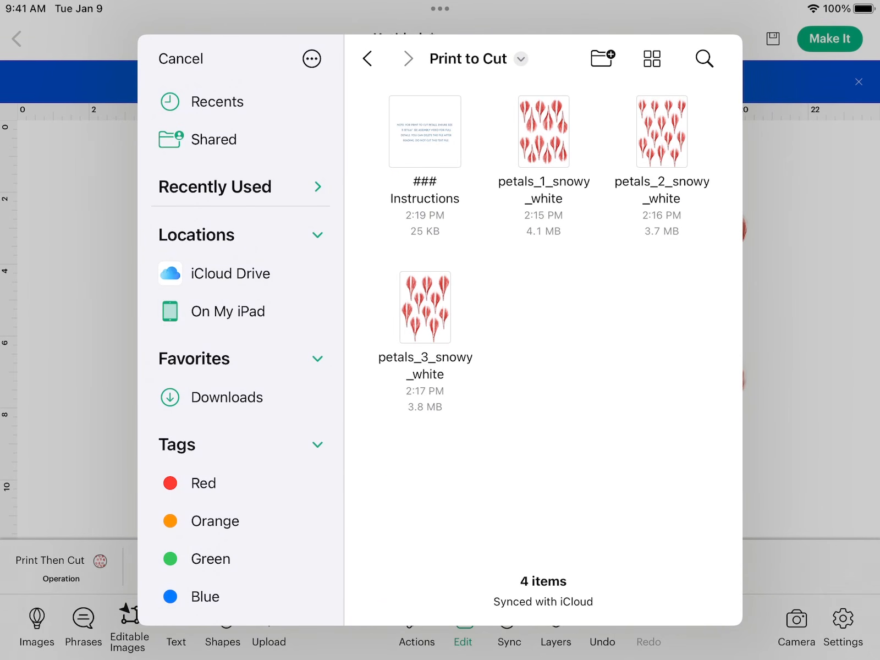
click(425, 307)
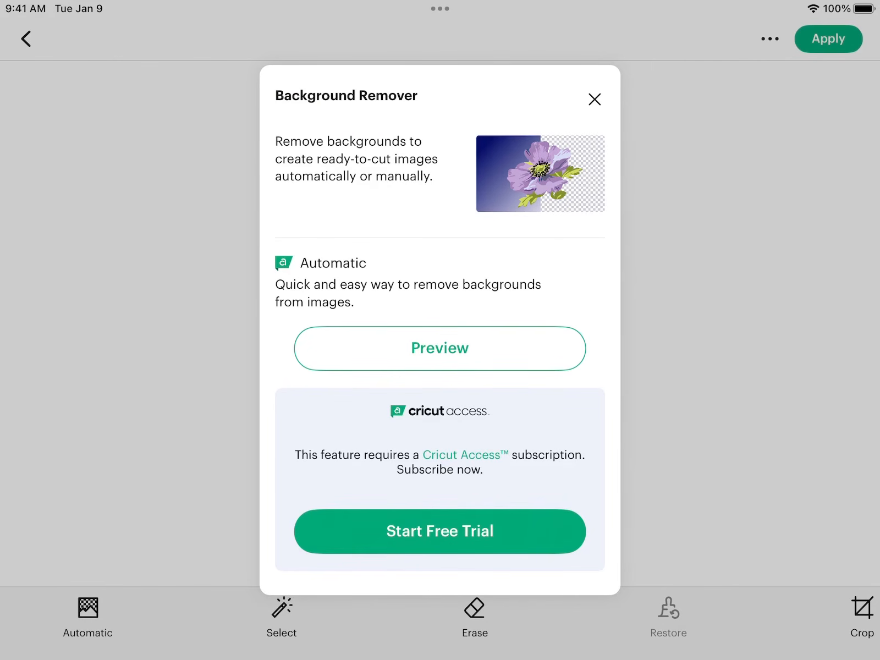
click(593, 99)
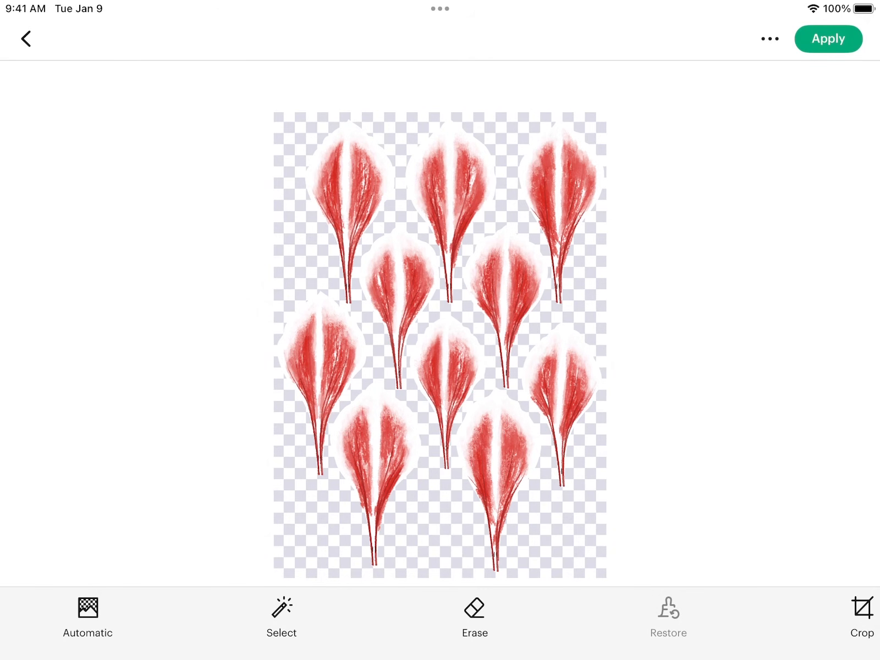
click(828, 38)
- Name the petals_3_snowy_white image Petal and upload it as a Print Then Cut image
click(275, 435)
text(Petal)
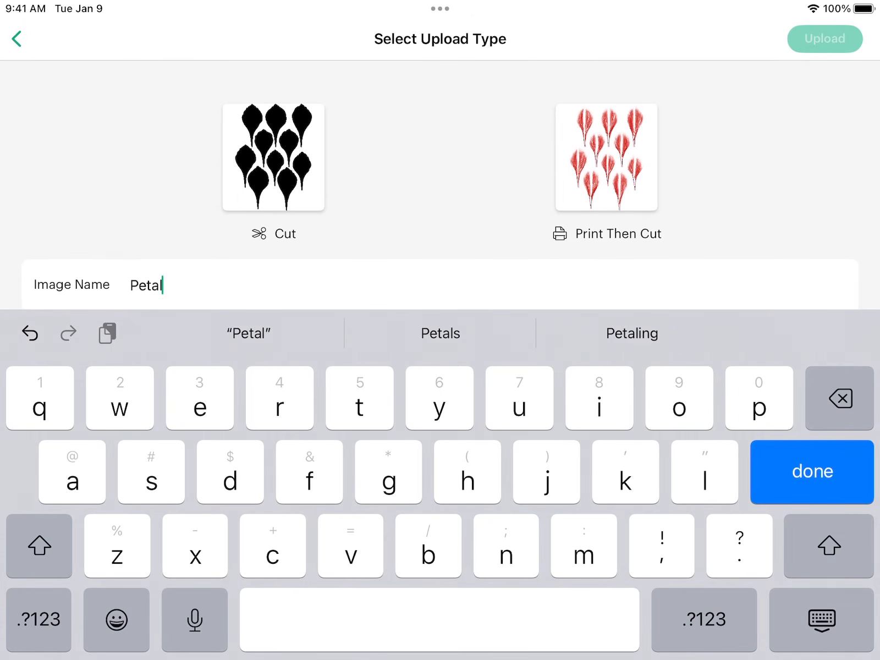
click(606, 157)
click(825, 38)
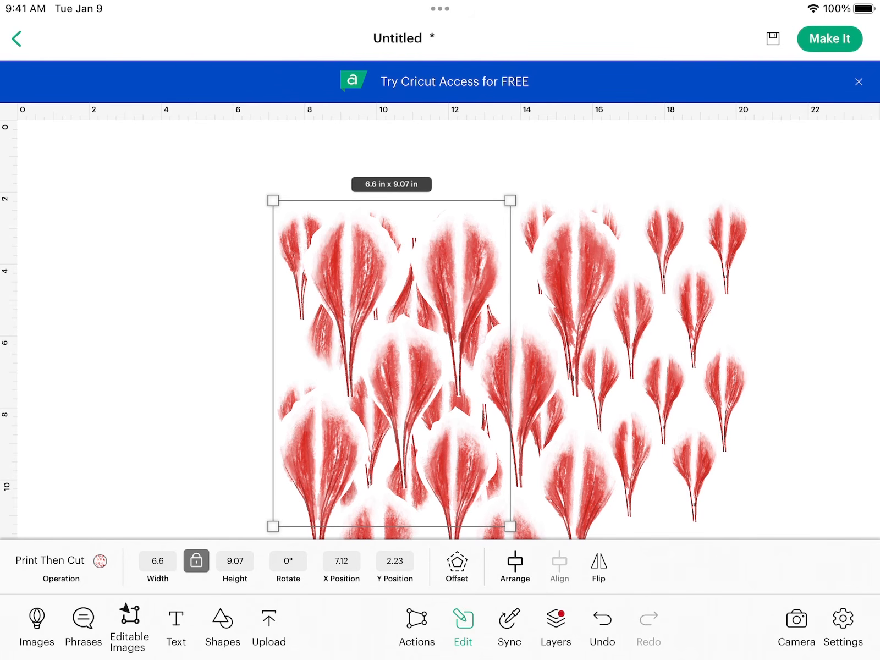
- Select the petals_3_snowy_white image overlapping the other petal sheets and set its width to 6.6 in
click(165, 275)
click(574, 274)
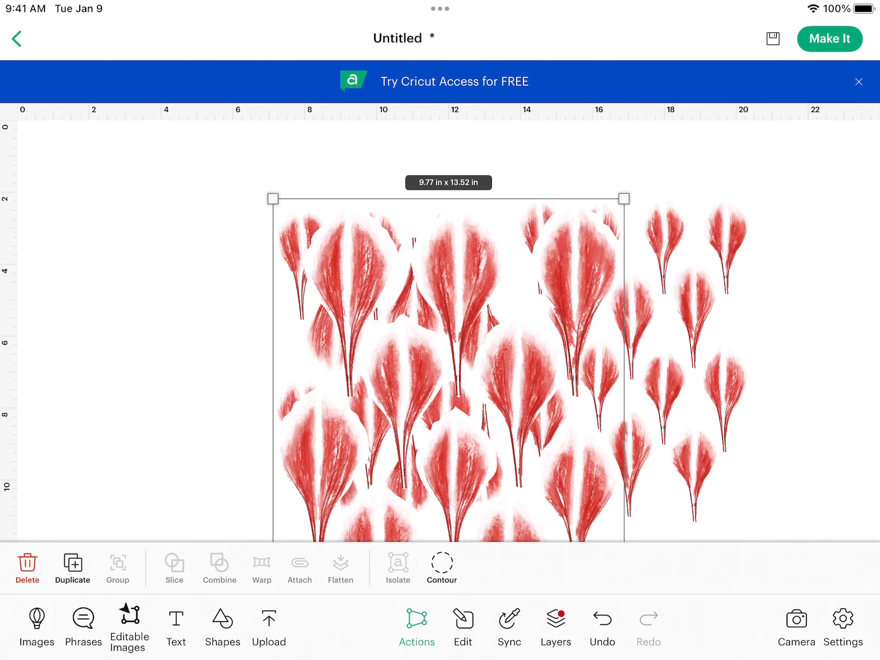
click(462, 627)
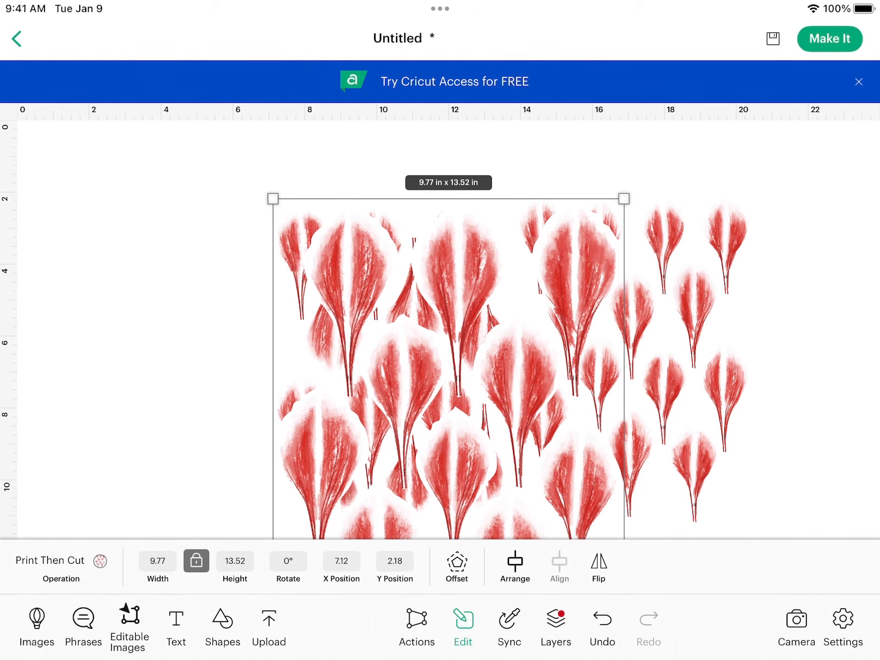
click(157, 560)
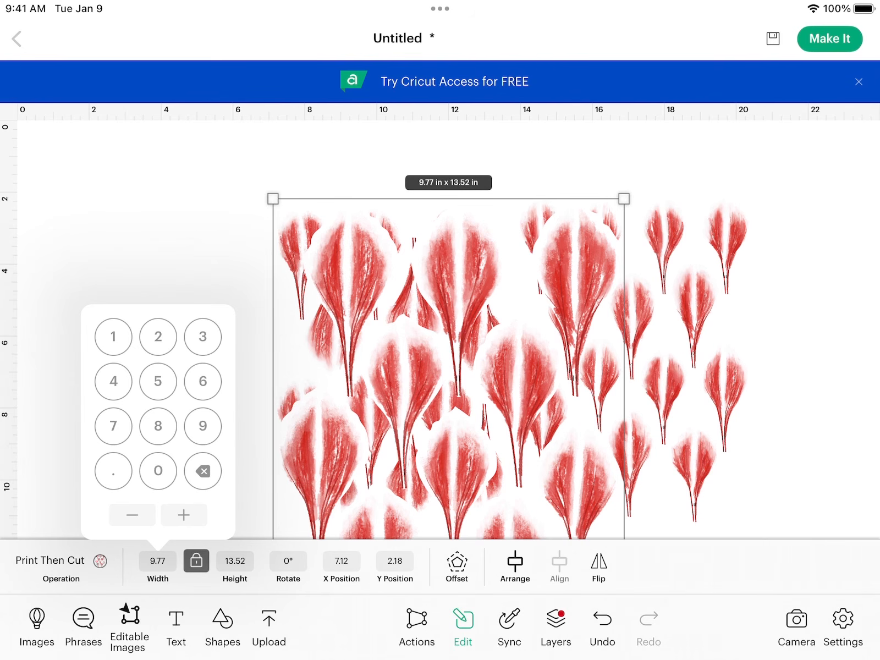
click(202, 381)
click(114, 471)
click(202, 381)
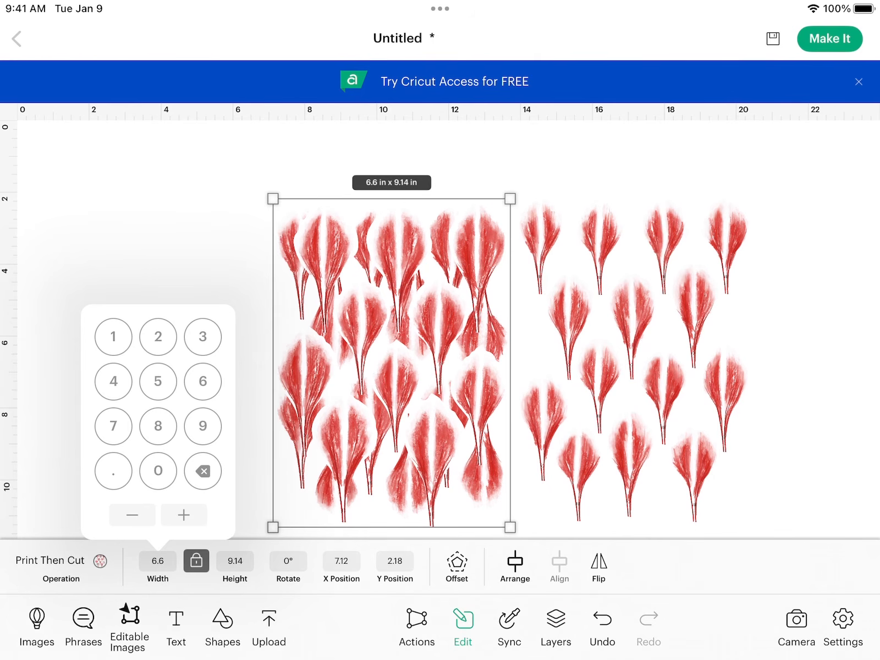